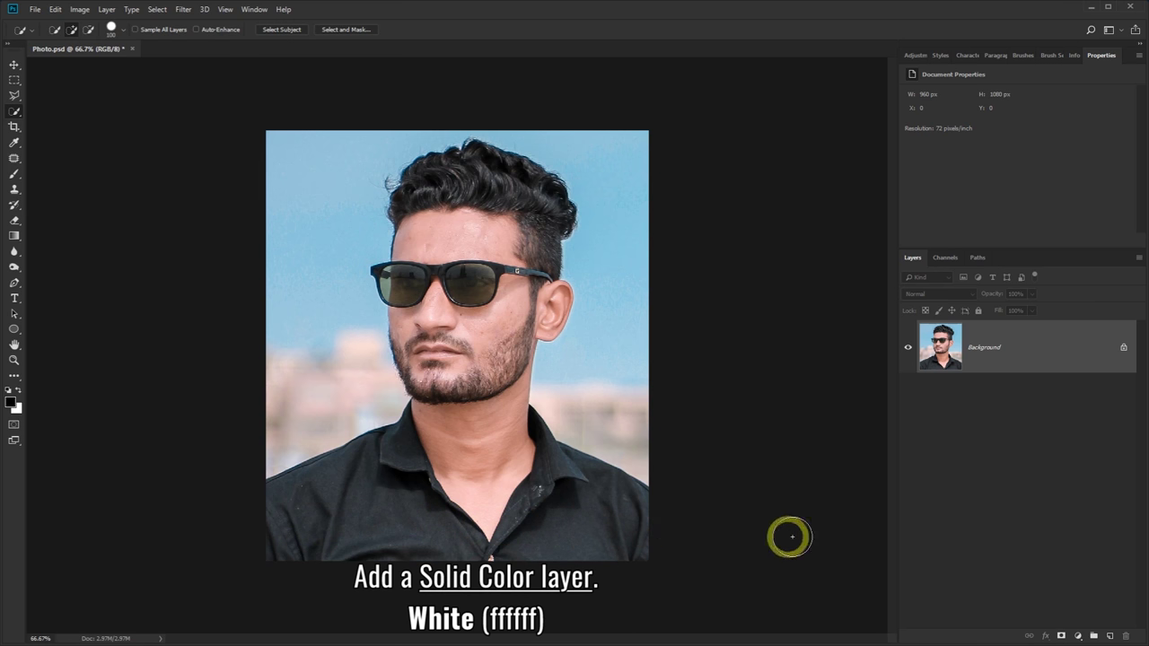
- Add a pure white (ffffff) Solid Color fill layer, Color Fill 1, above the portrait
{"action": "left_click", "coordinate": [1079, 636]}
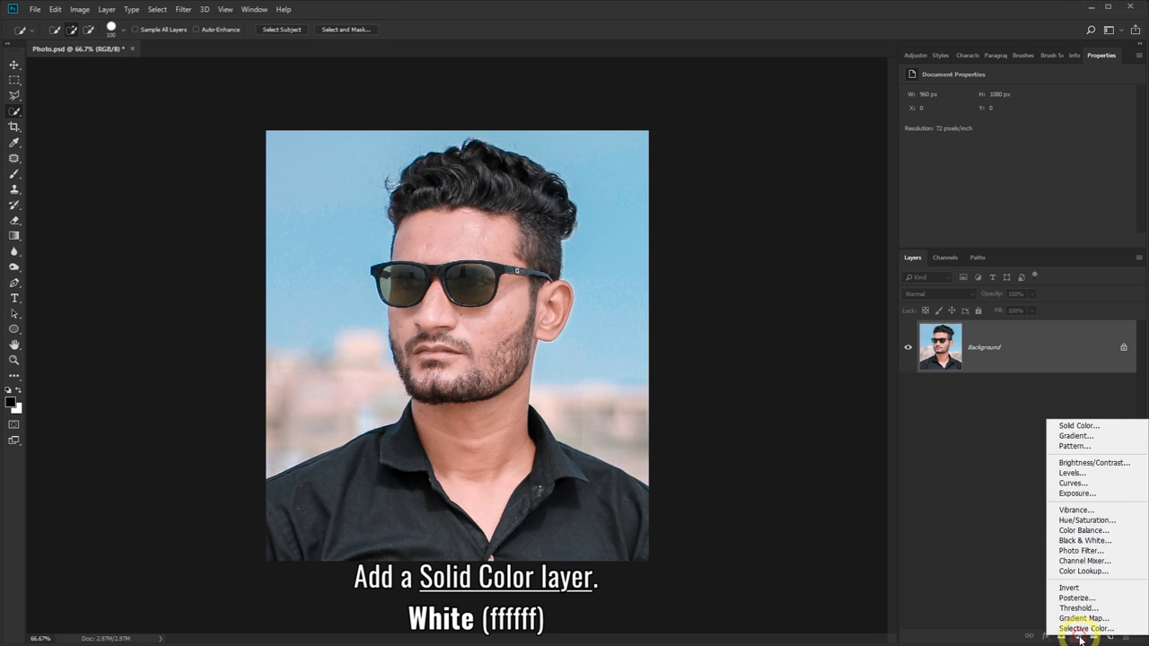
{"action": "left_click", "coordinate": [1080, 425]}
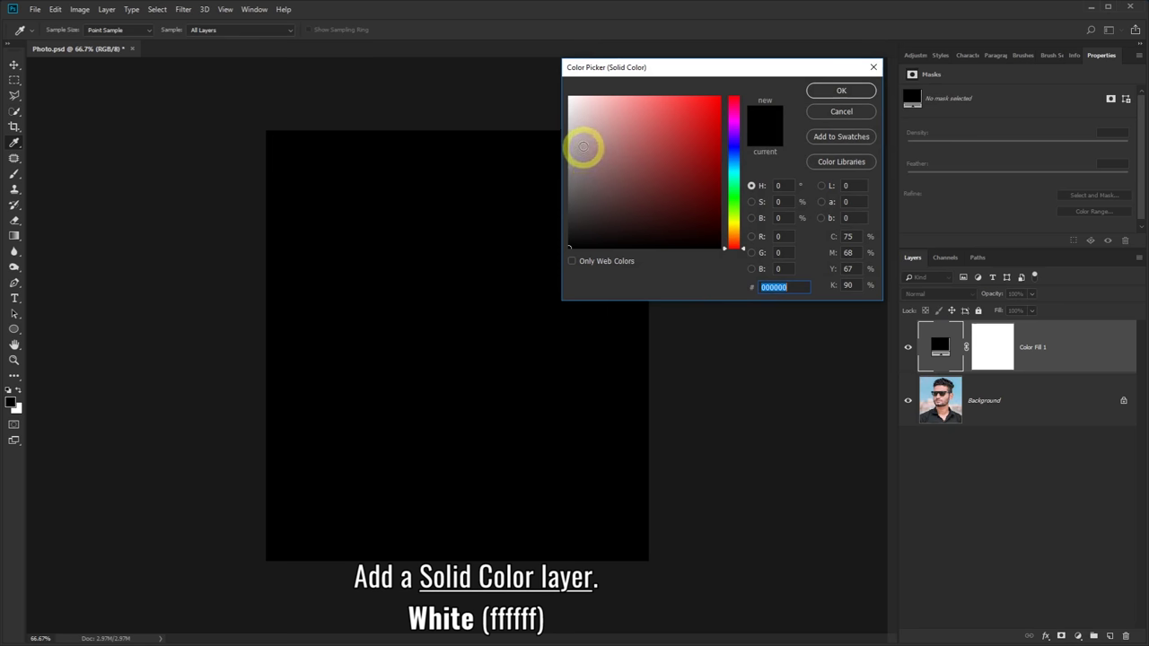
{"action": "left_click_drag", "start_coordinate": [579, 108], "coordinate": [562, 86]}
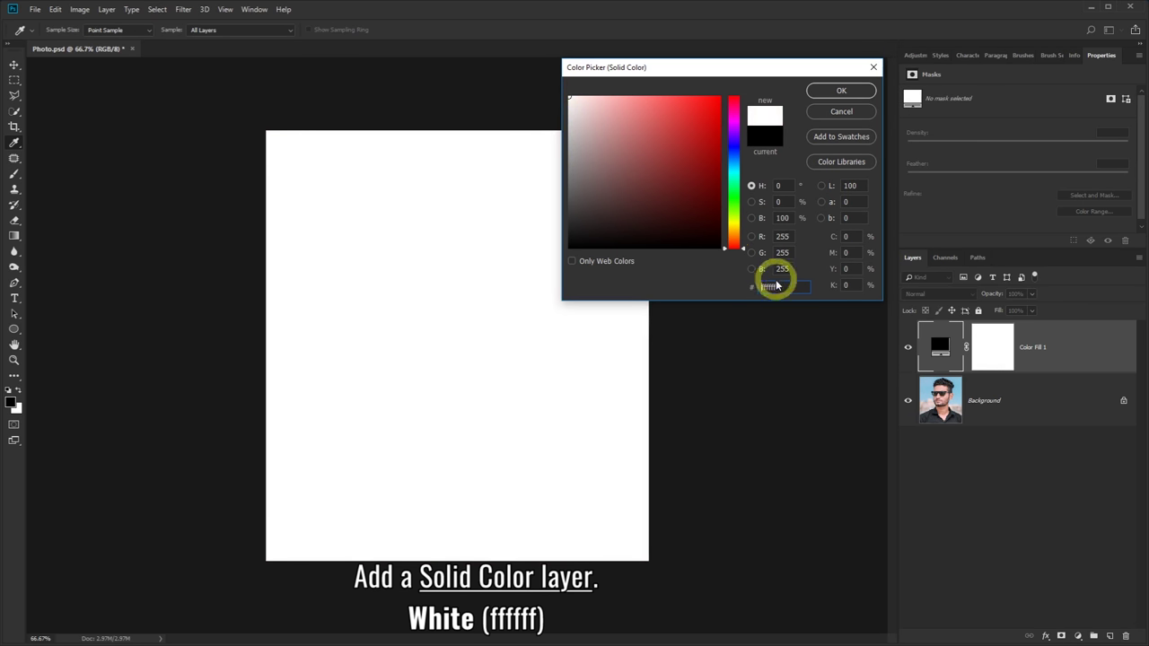
{"action": "left_click", "coordinate": [840, 91]}
{"action": "key", "text": "w"}
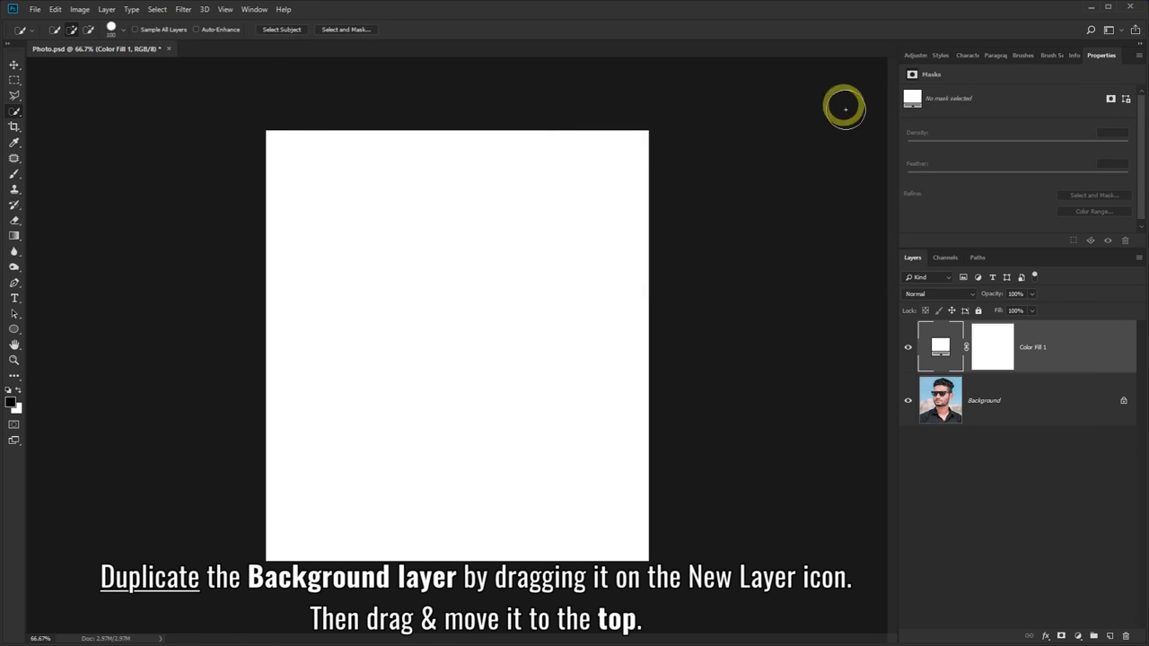
- Duplicate the Background layer and move Background copy above Color Fill 1
{"action": "left_click", "coordinate": [1021, 404]}
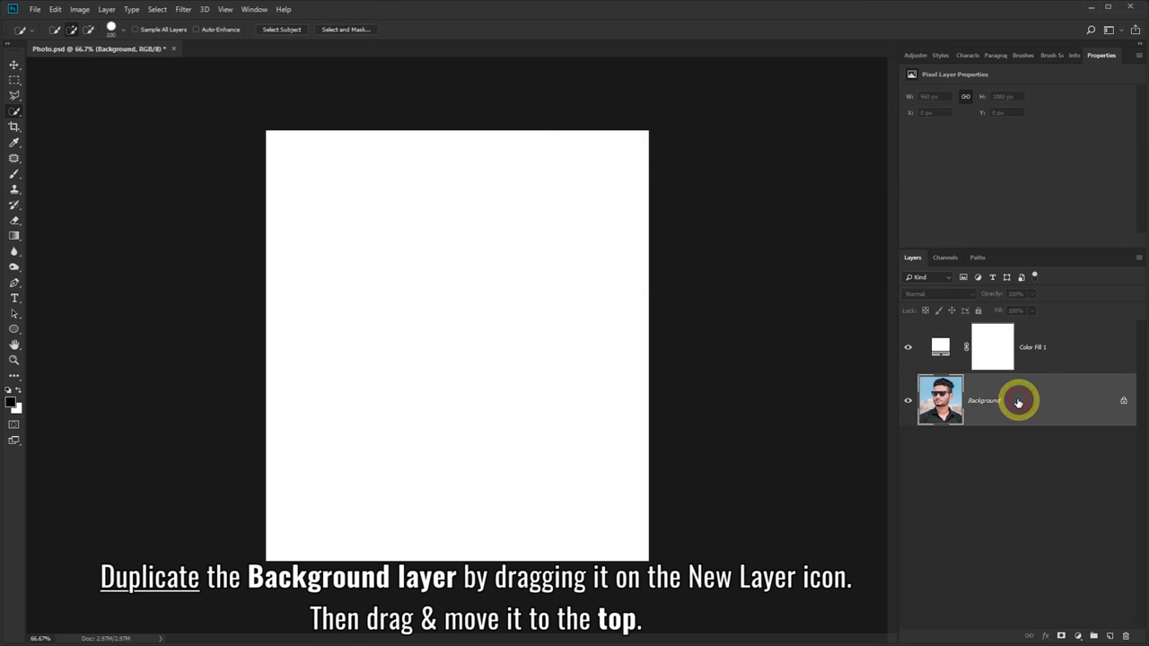
{"action": "left_click_drag", "start_coordinate": [1023, 399], "coordinate": [1112, 637]}
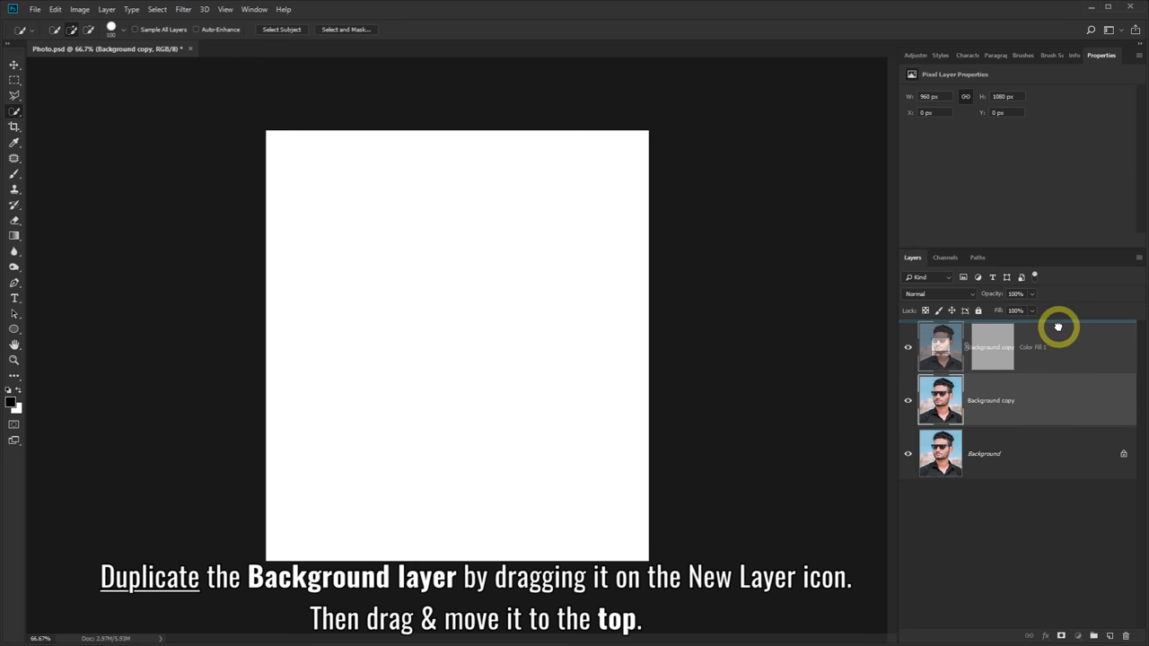
{"action": "left_click_drag", "start_coordinate": [1044, 408], "coordinate": [1059, 330]}
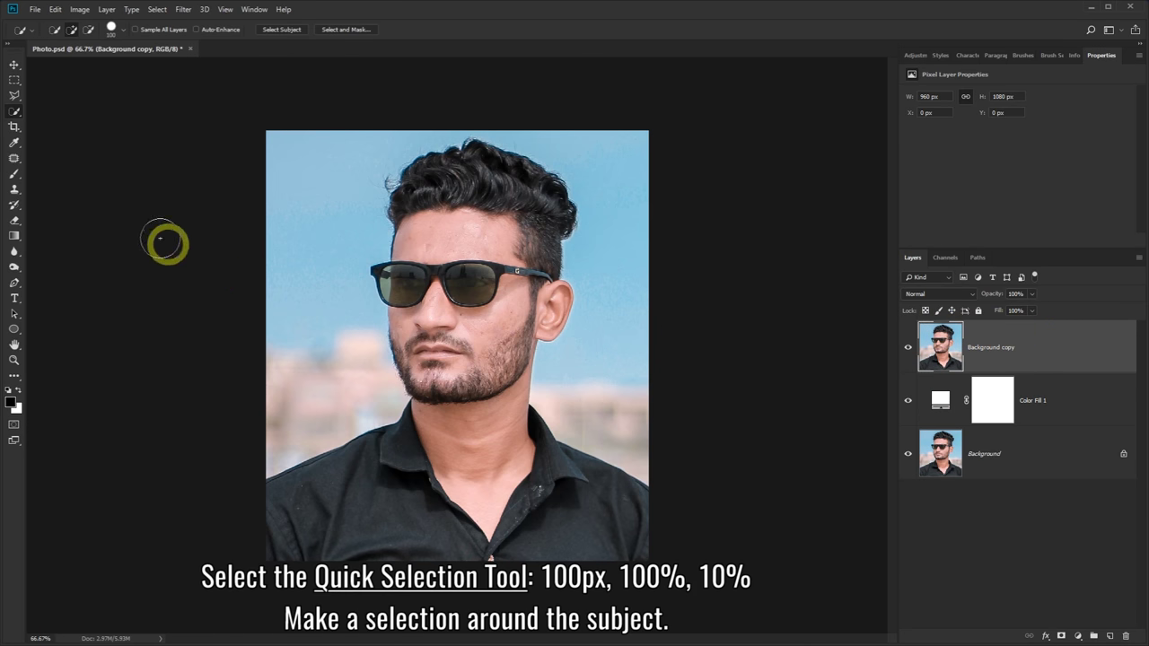
- Choose the Quick Selection Tool with a 100 px brush
{"action": "right_click", "coordinate": [15, 112]}
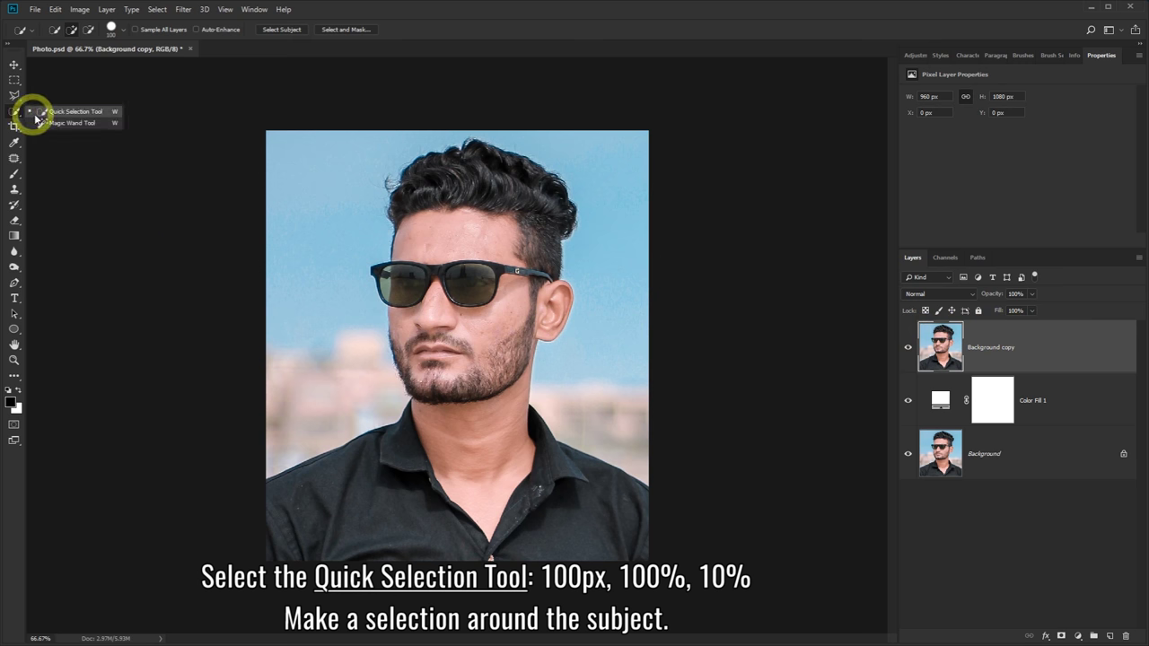
{"action": "left_click", "coordinate": [47, 112]}
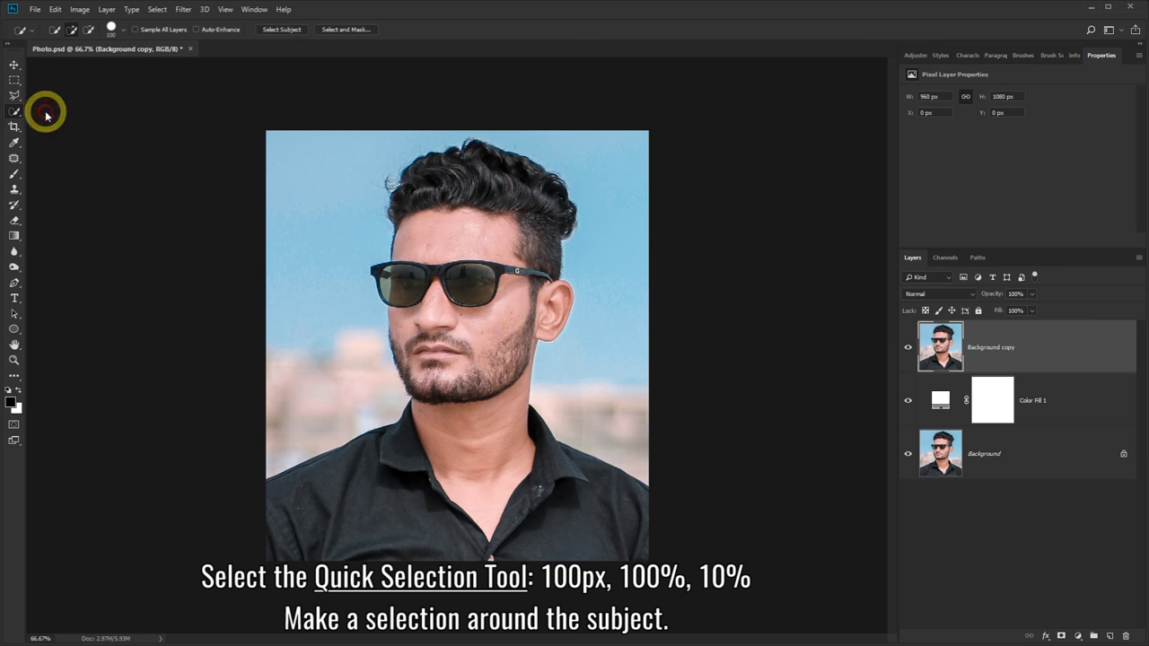
{"action": "left_click", "coordinate": [123, 30]}
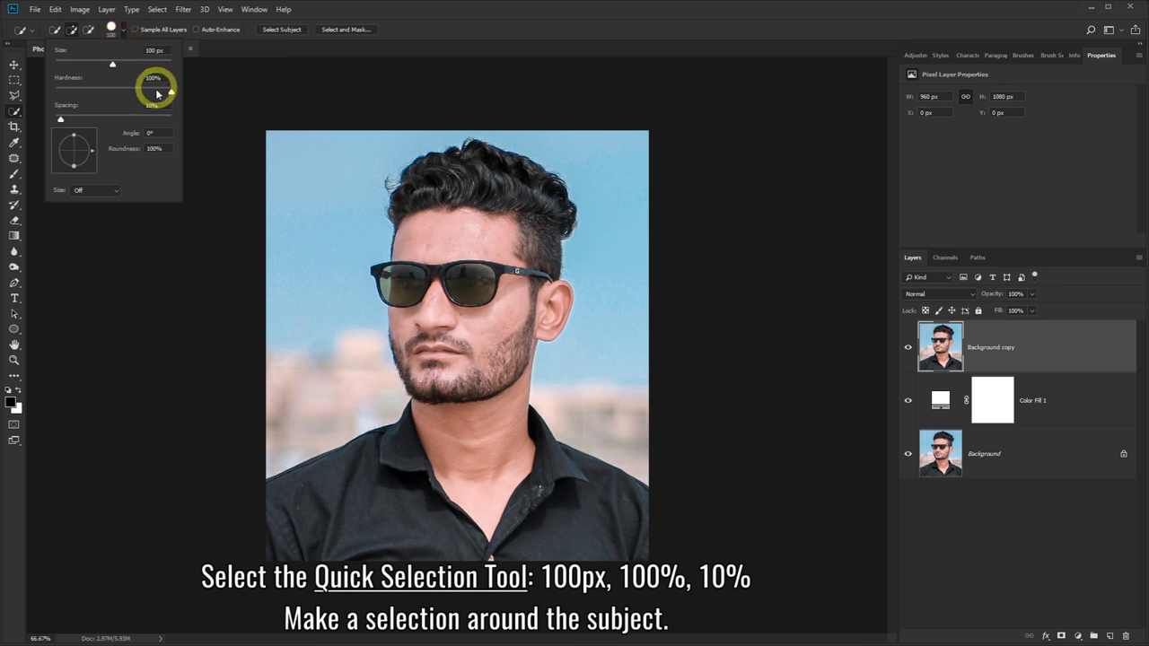
{"action": "left_click", "coordinate": [410, 16]}
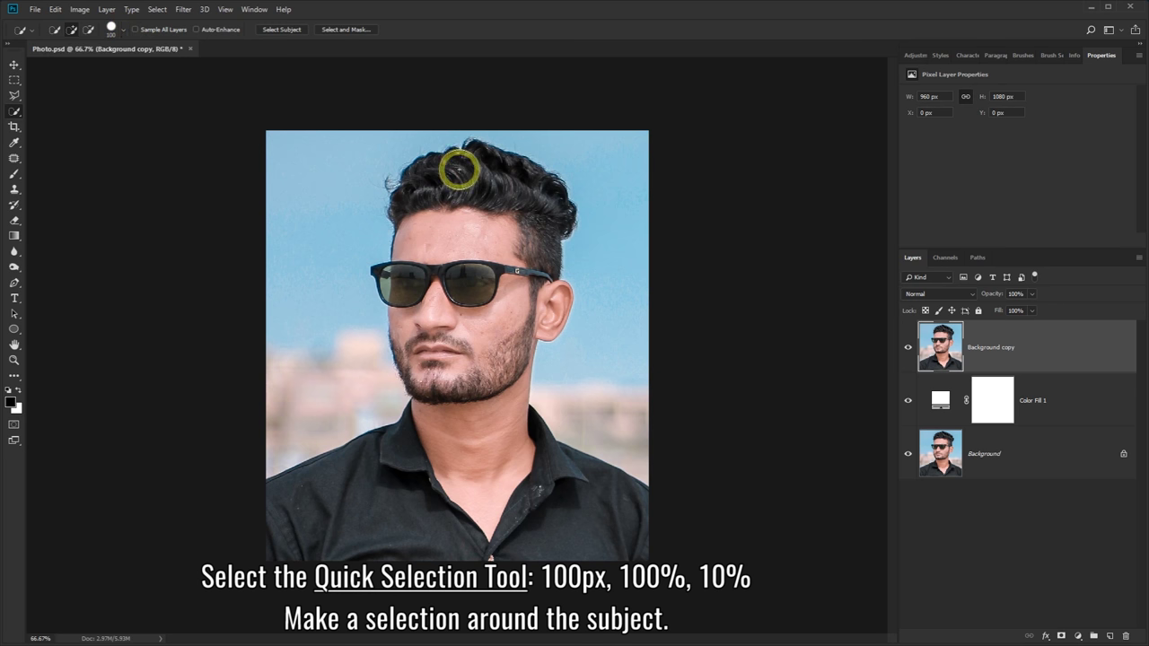
- Brush-select the man from hair to shirt, trimming stray sky near his hair
{"action": "mouse_move", "coordinate": [459, 171]}
{"action": "left_mouse_down"}
{"action": "mouse_move", "coordinate": [464, 436]}
{"action": "mouse_move", "coordinate": [409, 505]}
{"action": "mouse_move", "coordinate": [536, 533]}
{"action": "mouse_move", "coordinate": [472, 407]}
{"action": "mouse_move", "coordinate": [487, 308]}
{"action": "mouse_move", "coordinate": [536, 302]}
{"action": "mouse_move", "coordinate": [417, 285]}
{"action": "mouse_move", "coordinate": [395, 249]}
{"action": "left_mouse_up"}
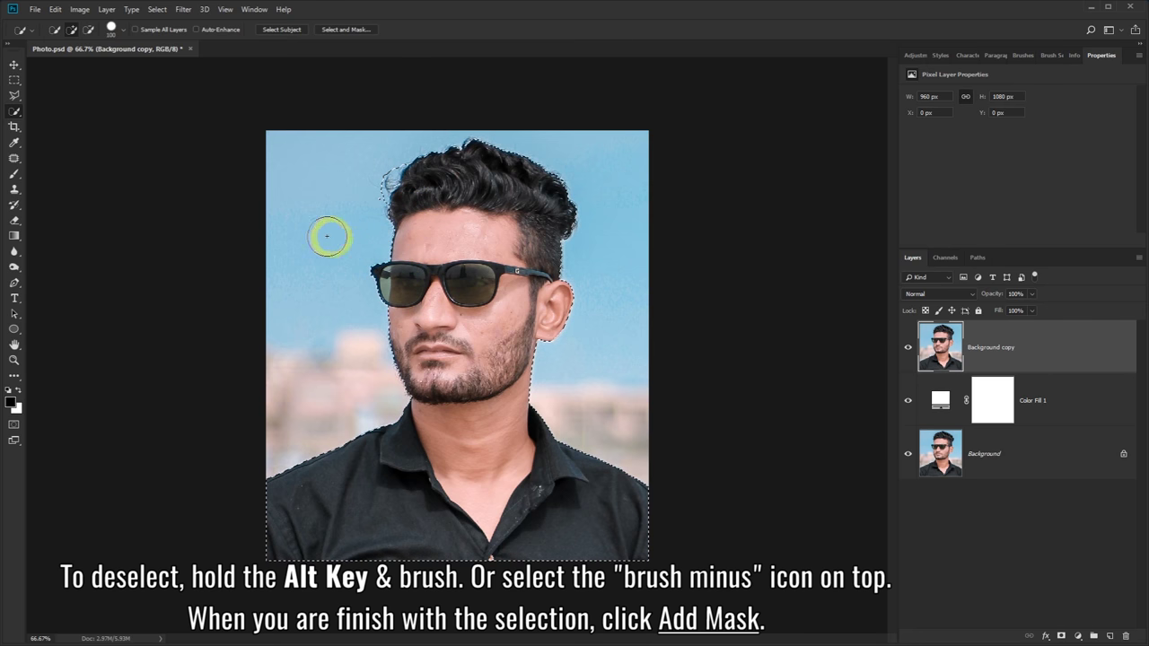
{"action": "left_click_drag", "start_coordinate": [310, 206], "coordinate": [351, 190]}
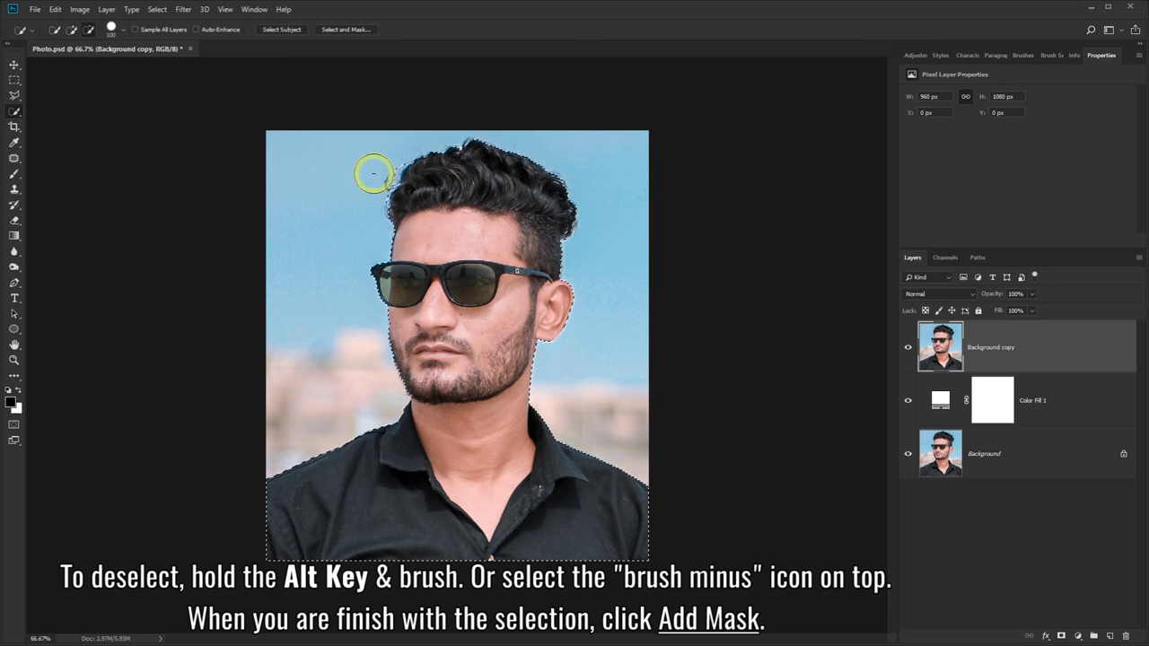
{"action": "left_click", "coordinate": [88, 30]}
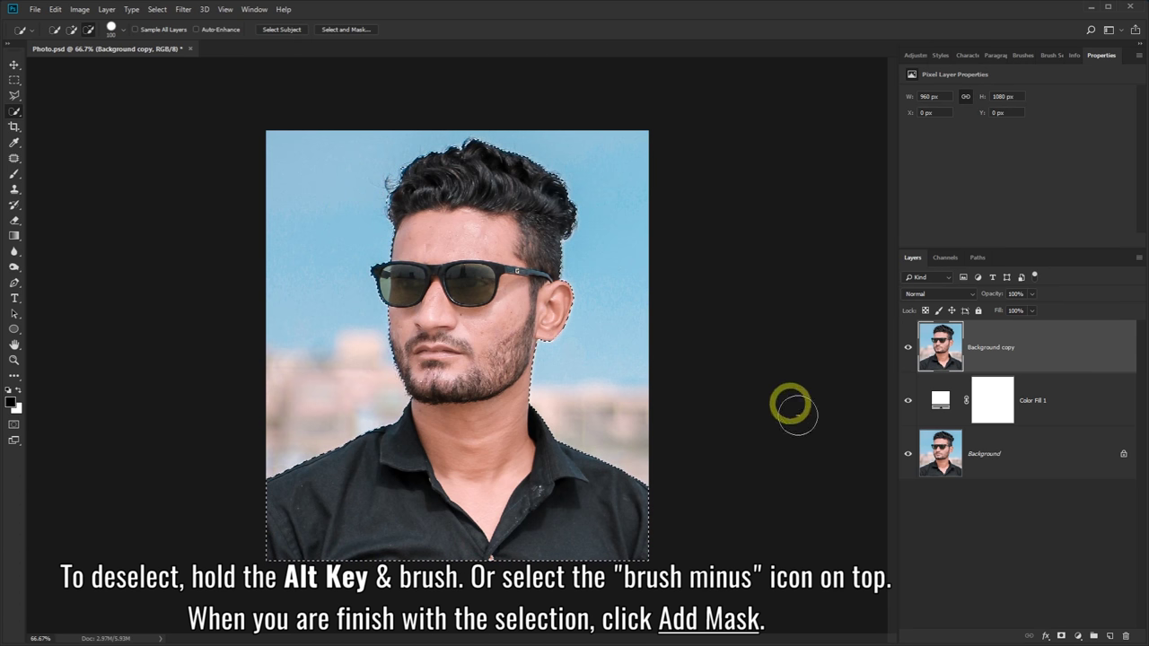
- Add a layer mask to Background copy so the man shows against white
{"action": "left_click", "coordinate": [1060, 636]}
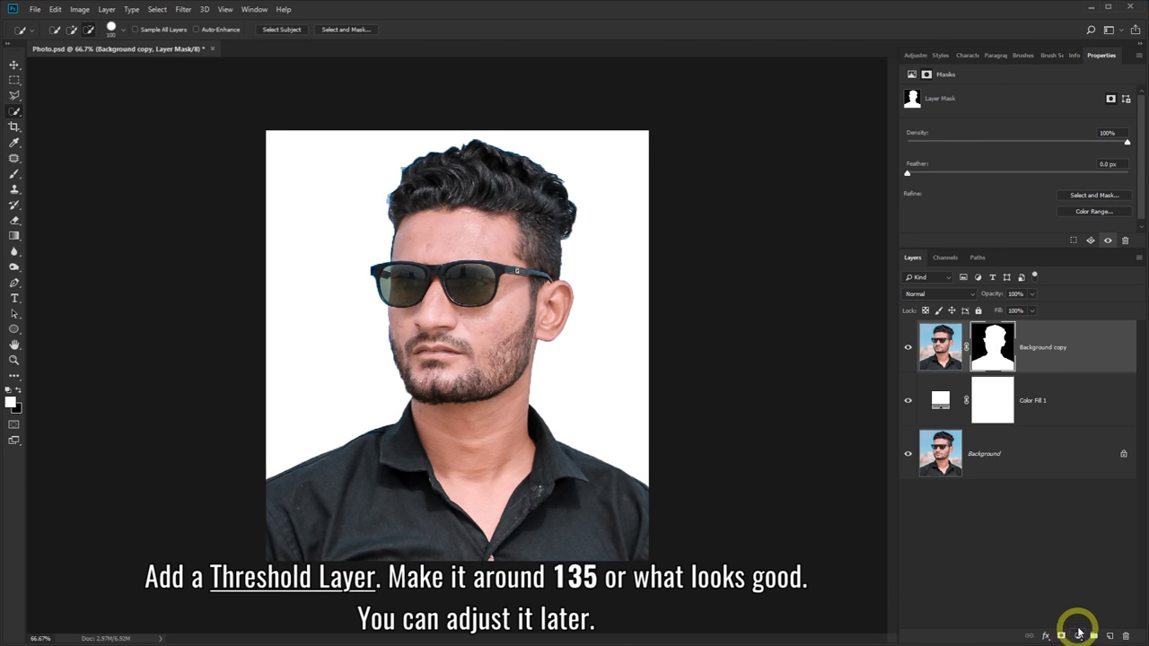
{"action": "left_click", "coordinate": [1079, 637]}
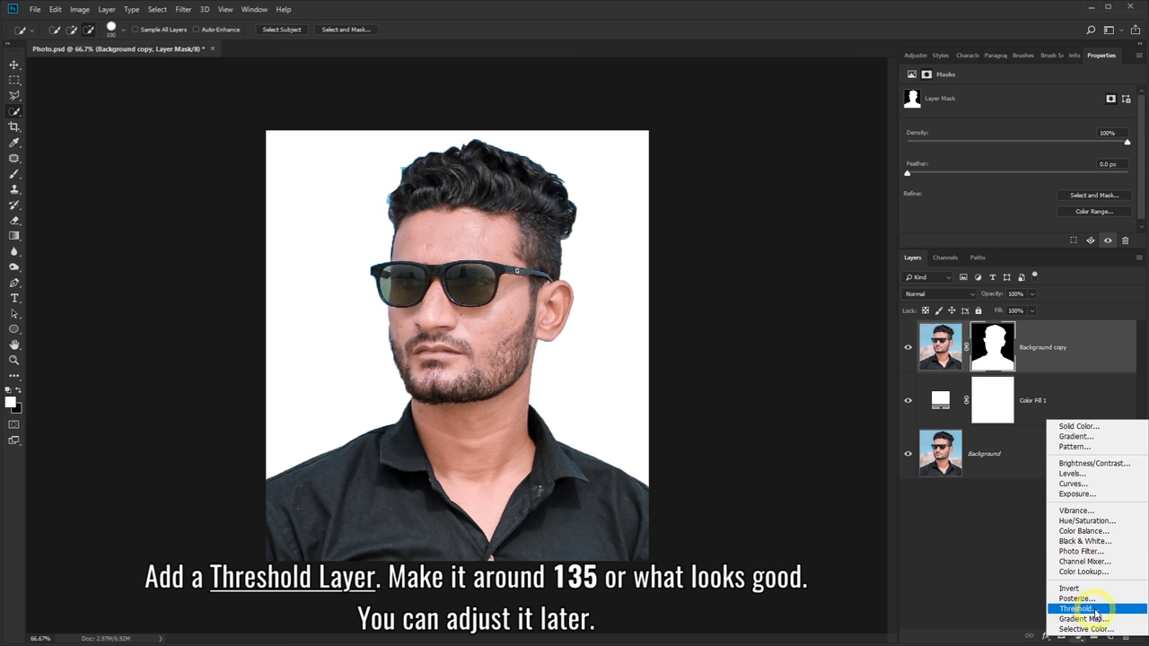
- Add a Threshold adjustment layer with its level set to 135
{"action": "left_click", "coordinate": [1077, 608]}
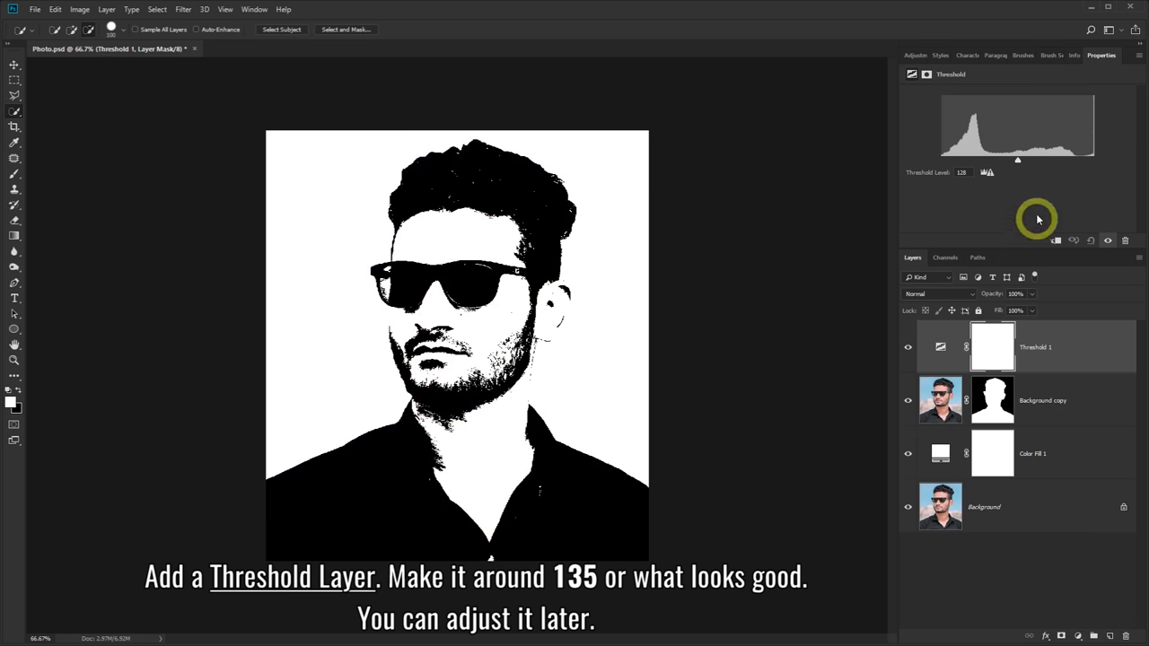
{"action": "mouse_move", "coordinate": [1017, 159]}
{"action": "left_mouse_down"}
{"action": "mouse_move", "coordinate": [986, 162]}
{"action": "mouse_move", "coordinate": [1045, 161]}
{"action": "mouse_move", "coordinate": [1023, 162]}
{"action": "left_mouse_up"}
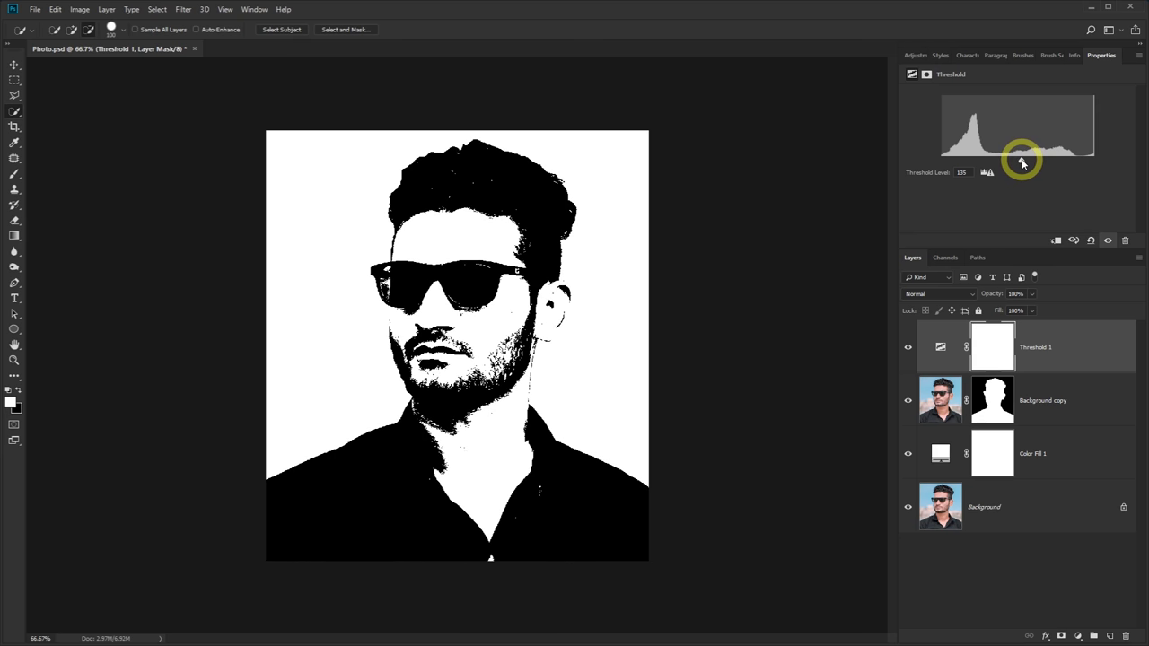
{"action": "left_click_drag", "start_coordinate": [1021, 162], "coordinate": [1022, 163]}
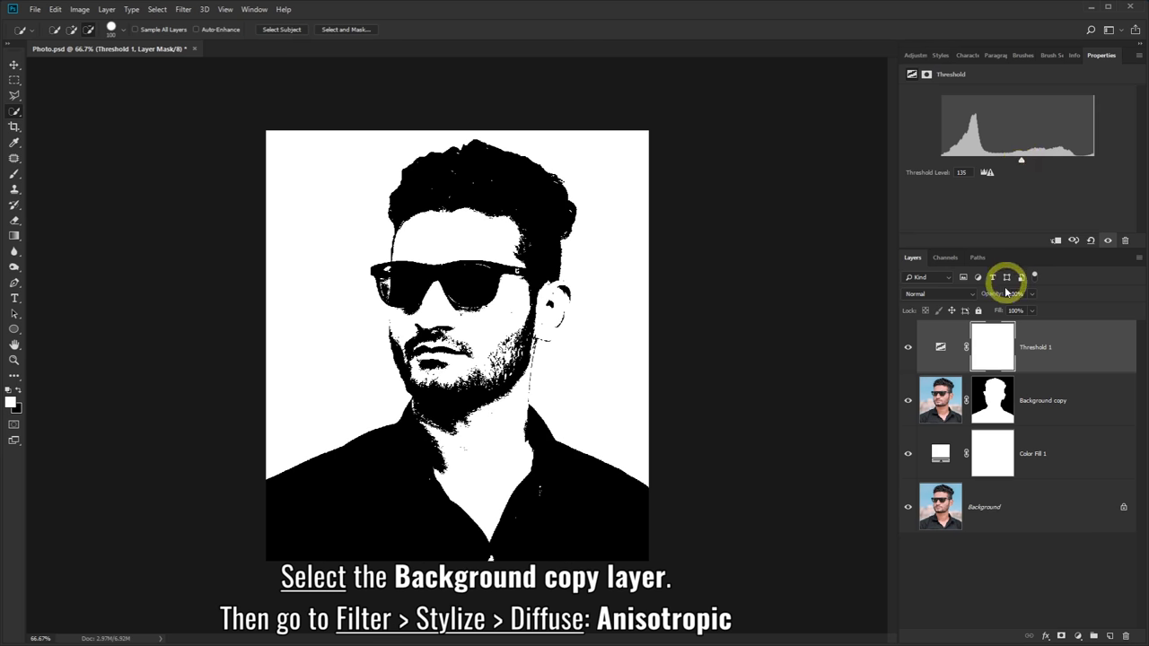
- Apply the Stylize > Diffuse filter in Anisotropic mode to Background copy
{"action": "left_click", "coordinate": [938, 401]}
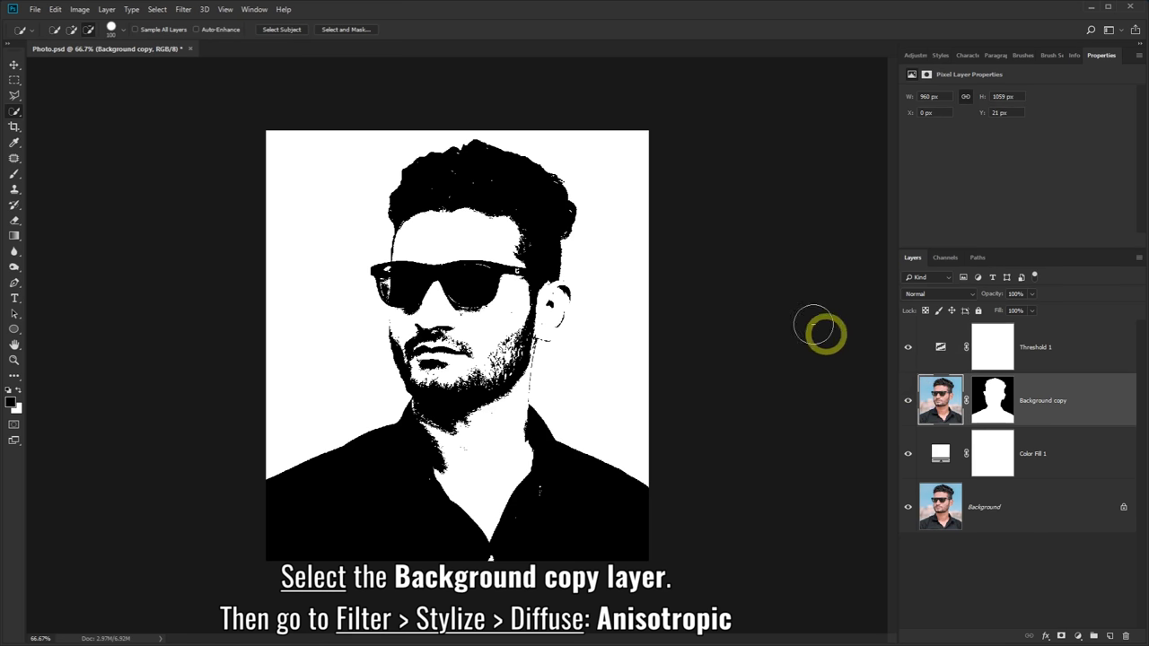
{"action": "left_click", "coordinate": [188, 12]}
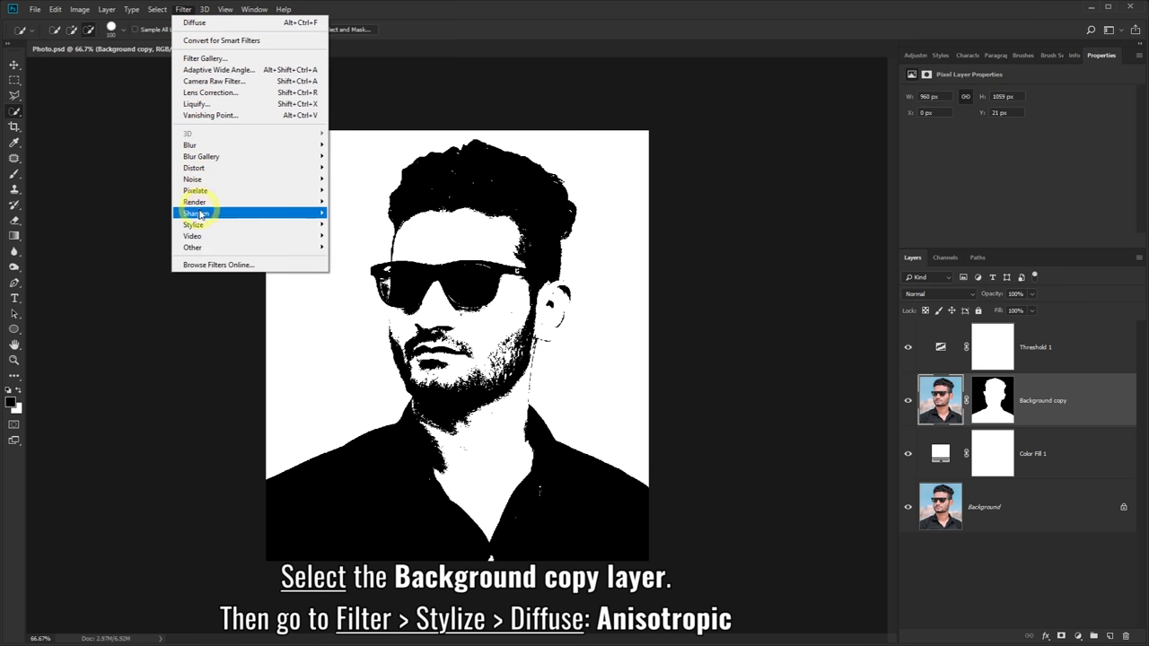
{"action": "mouse_move", "coordinate": [234, 224]}
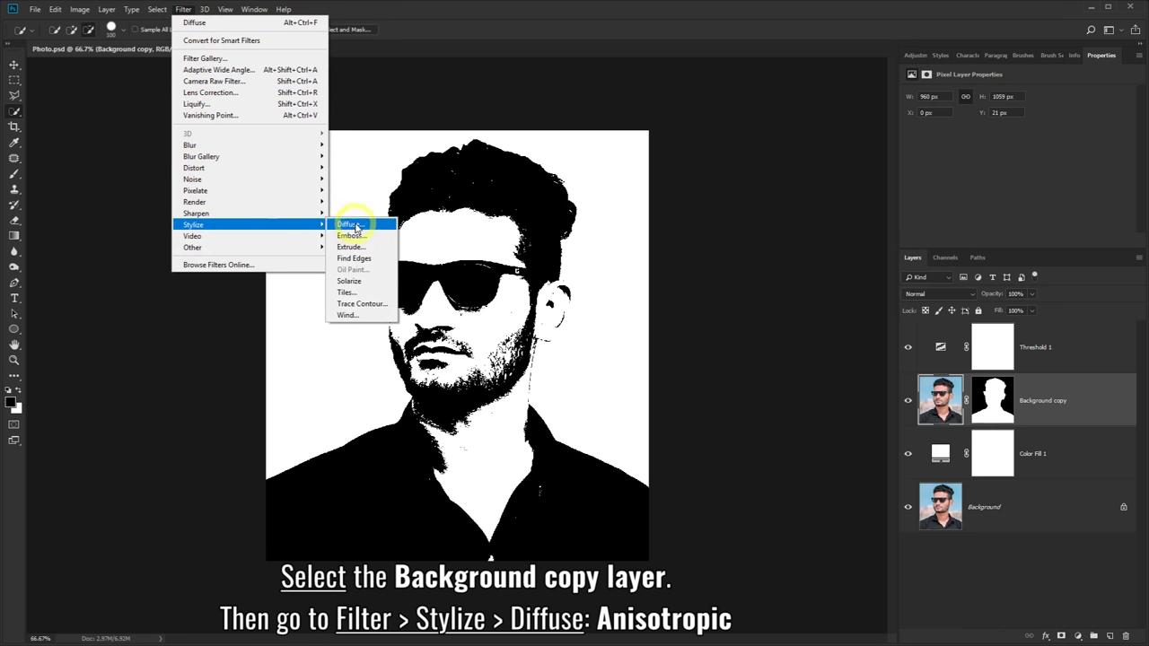
{"action": "left_click", "coordinate": [350, 225]}
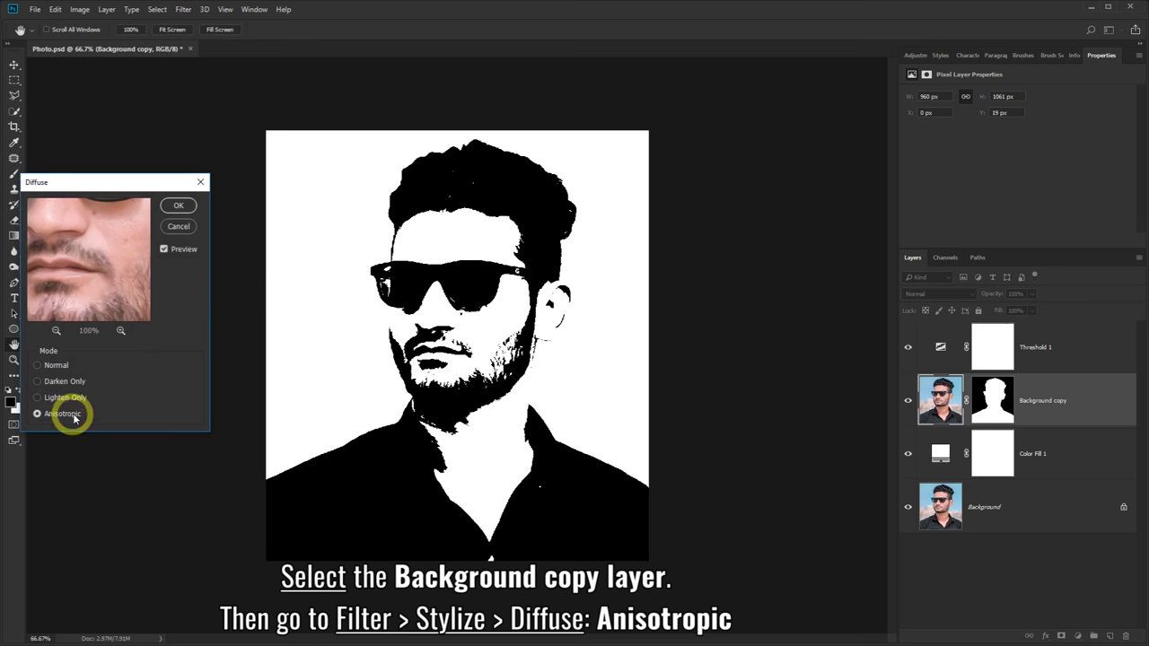
{"action": "left_click", "coordinate": [175, 208]}
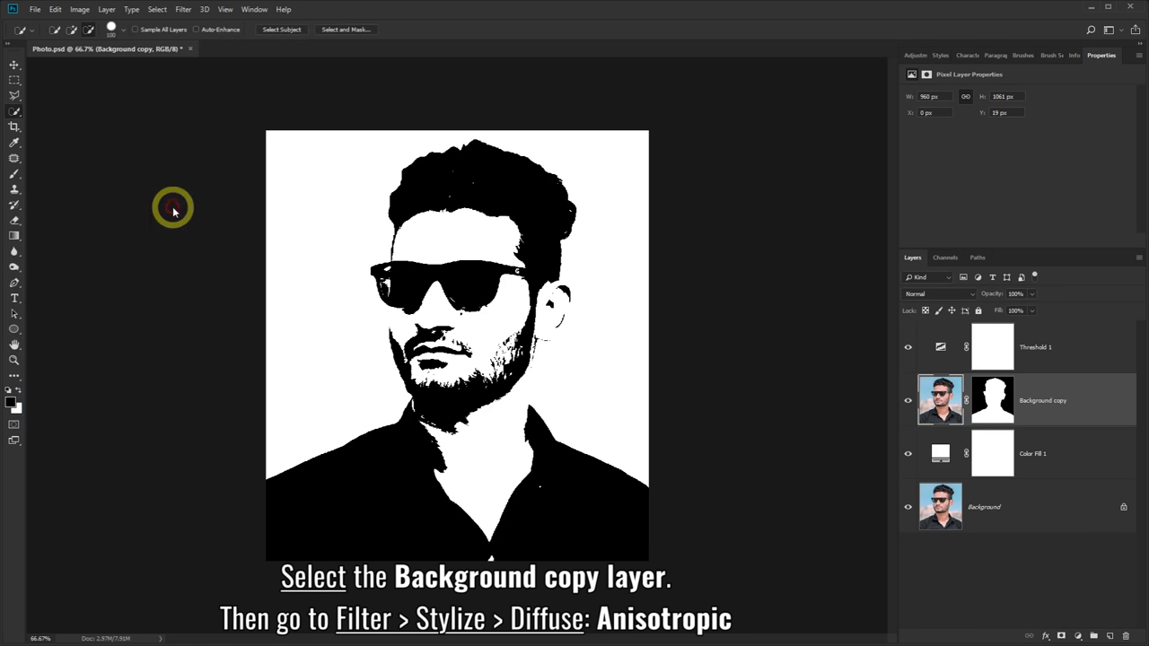
- Rerun Diffuse, then Smart Sharpen at 400%, radius 3.0, noise 40, Gaussian Blur removal
{"action": "left_click", "coordinate": [183, 11]}
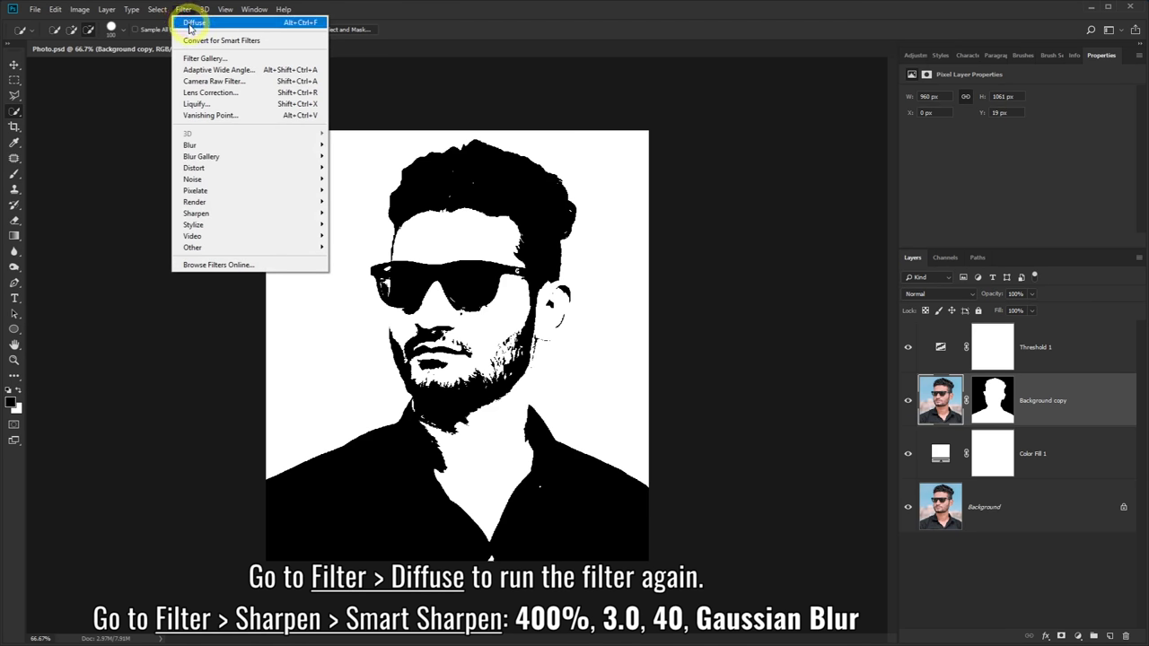
{"action": "left_click", "coordinate": [220, 24]}
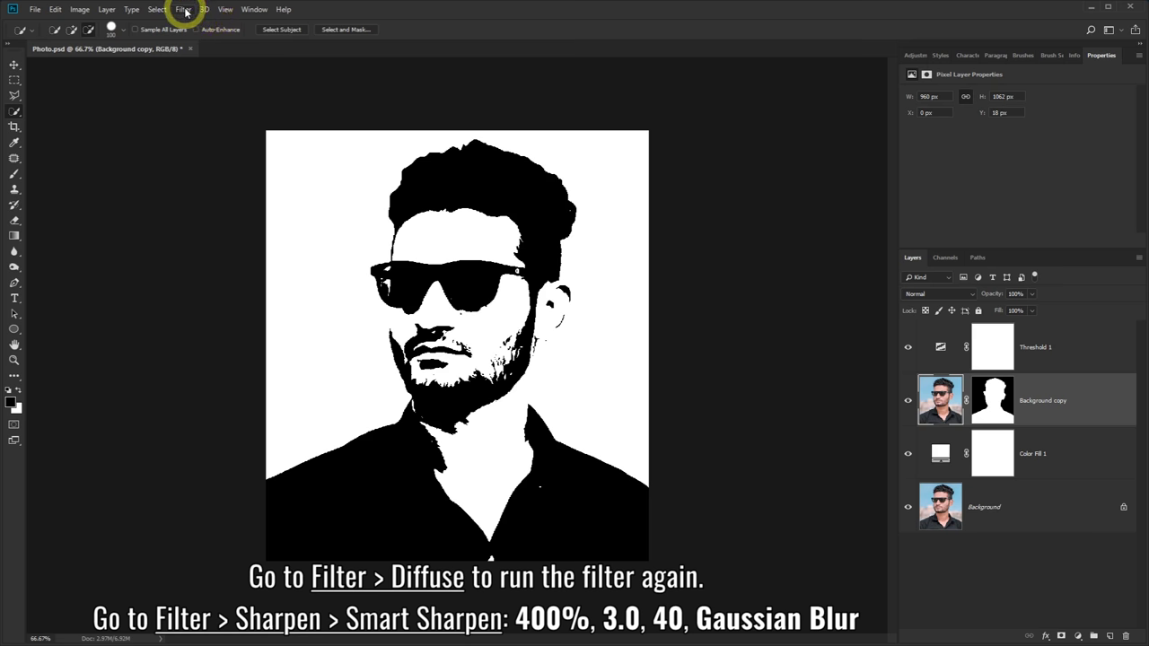
{"action": "left_click", "coordinate": [184, 11]}
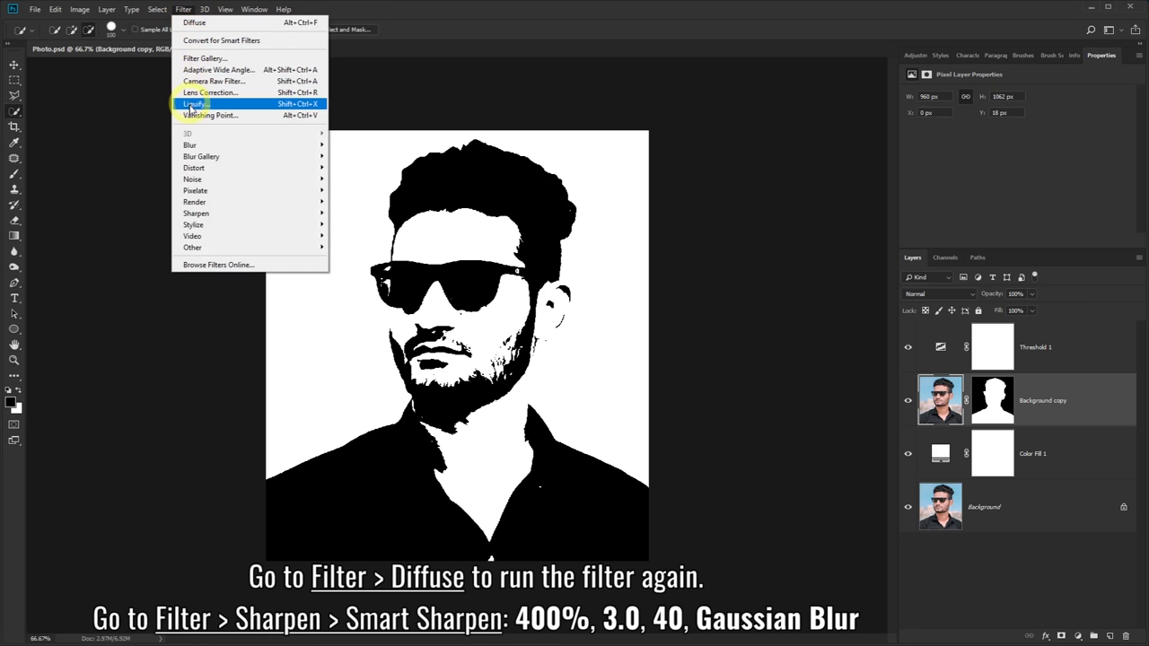
{"action": "mouse_move", "coordinate": [233, 213]}
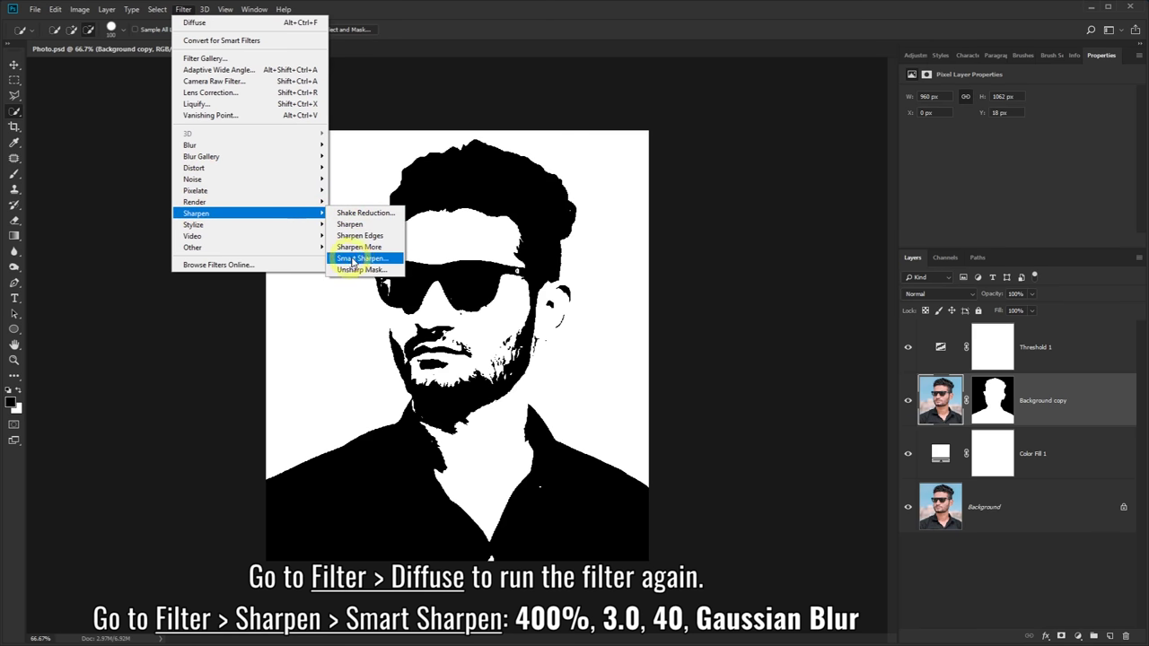
{"action": "left_click", "coordinate": [380, 260]}
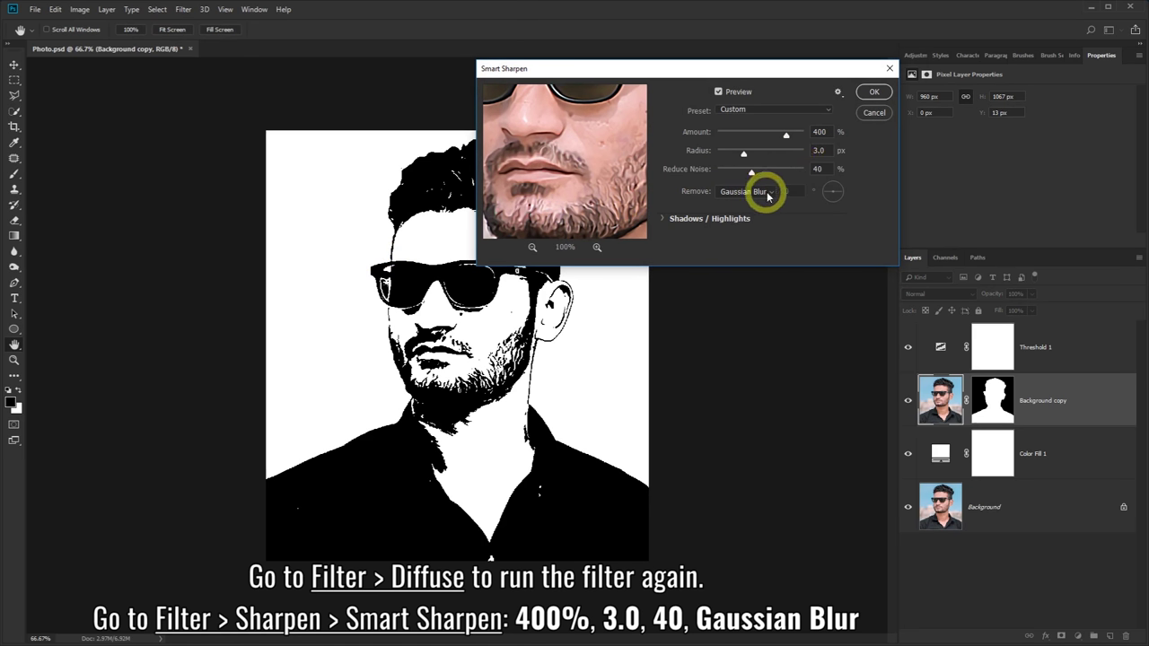
{"action": "left_click", "coordinate": [867, 94]}
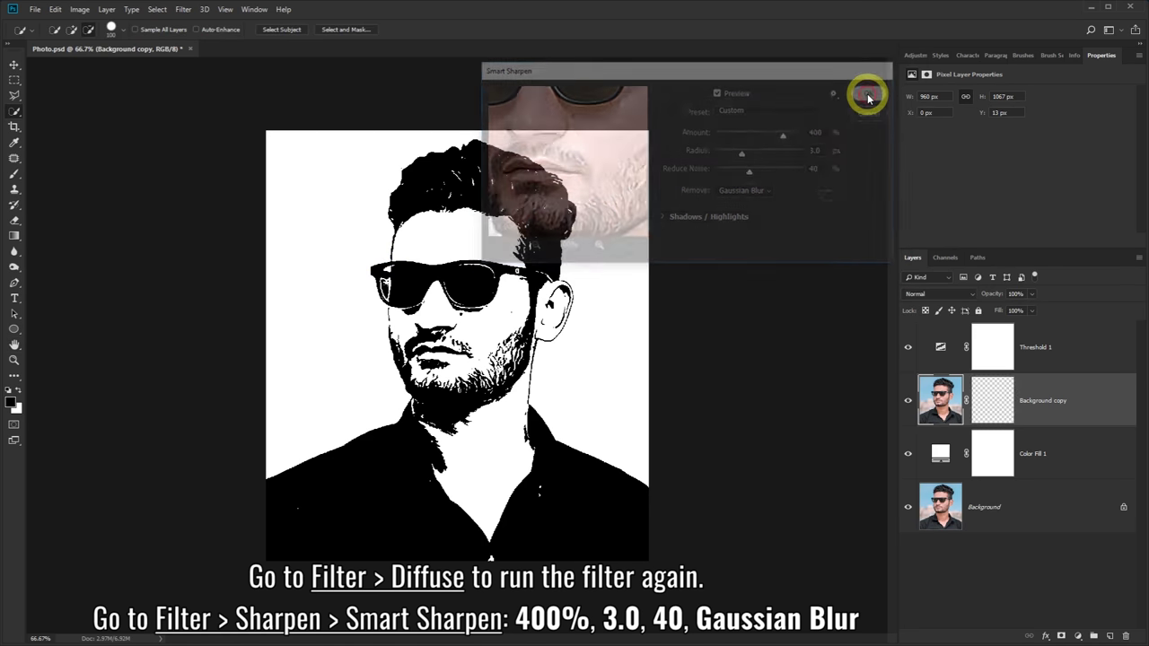
{"action": "key", "text": "w"}
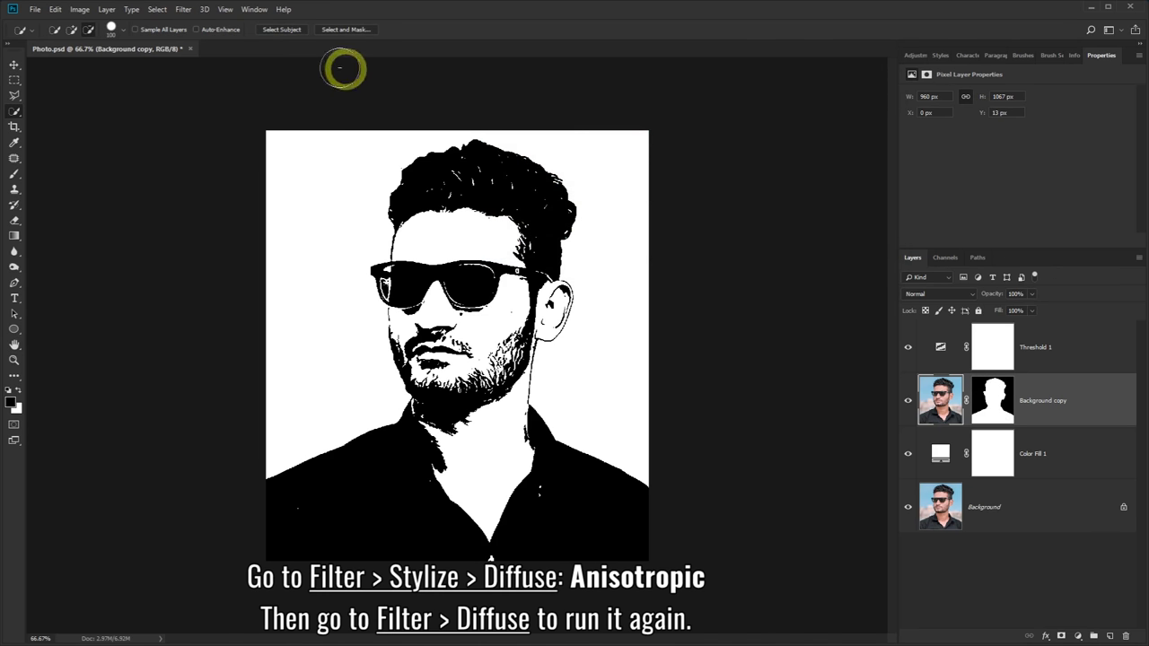
- Apply Anisotropic Diffuse to Background copy, then repeat it once more
{"action": "left_click", "coordinate": [185, 11]}
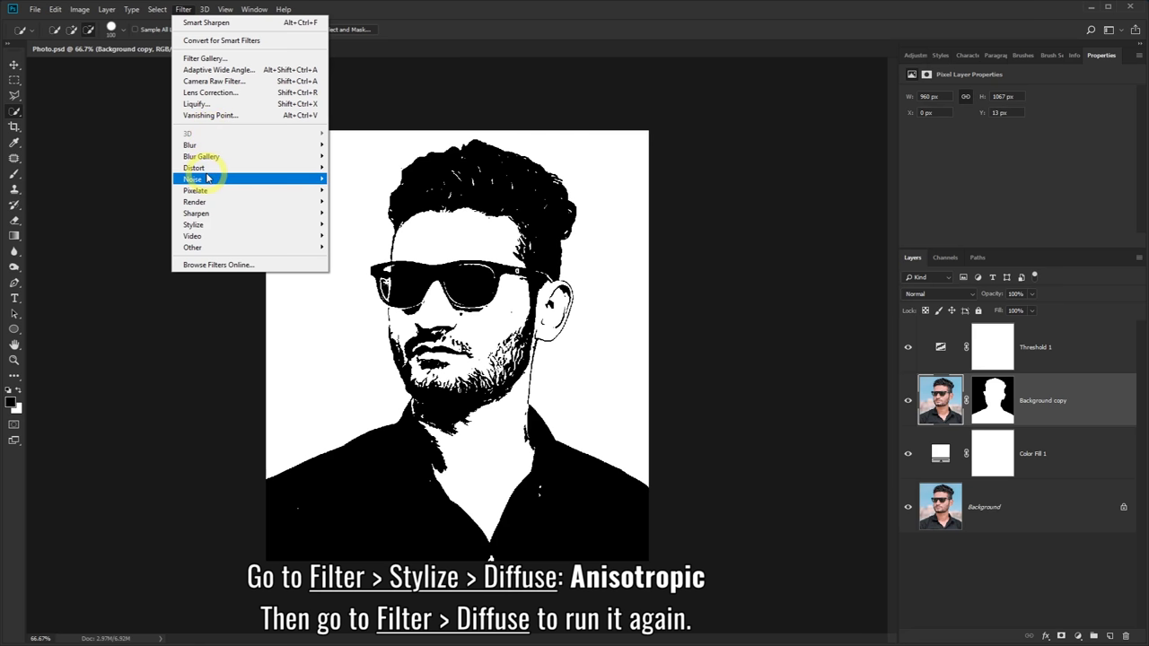
{"action": "mouse_move", "coordinate": [248, 224]}
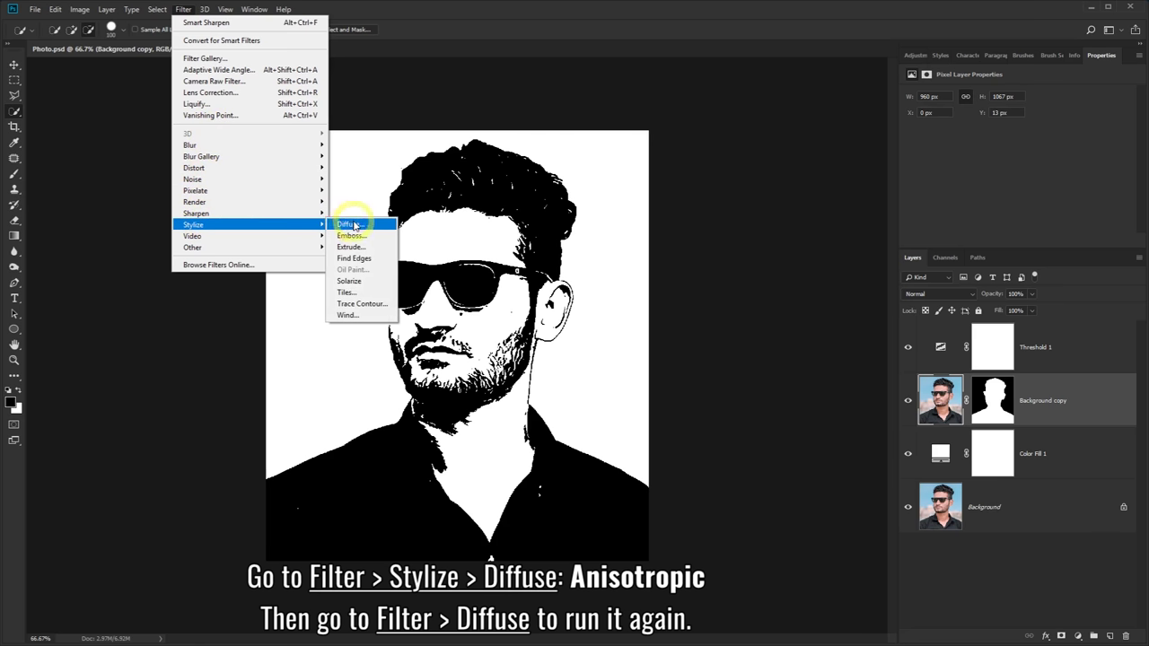
{"action": "left_click", "coordinate": [376, 226]}
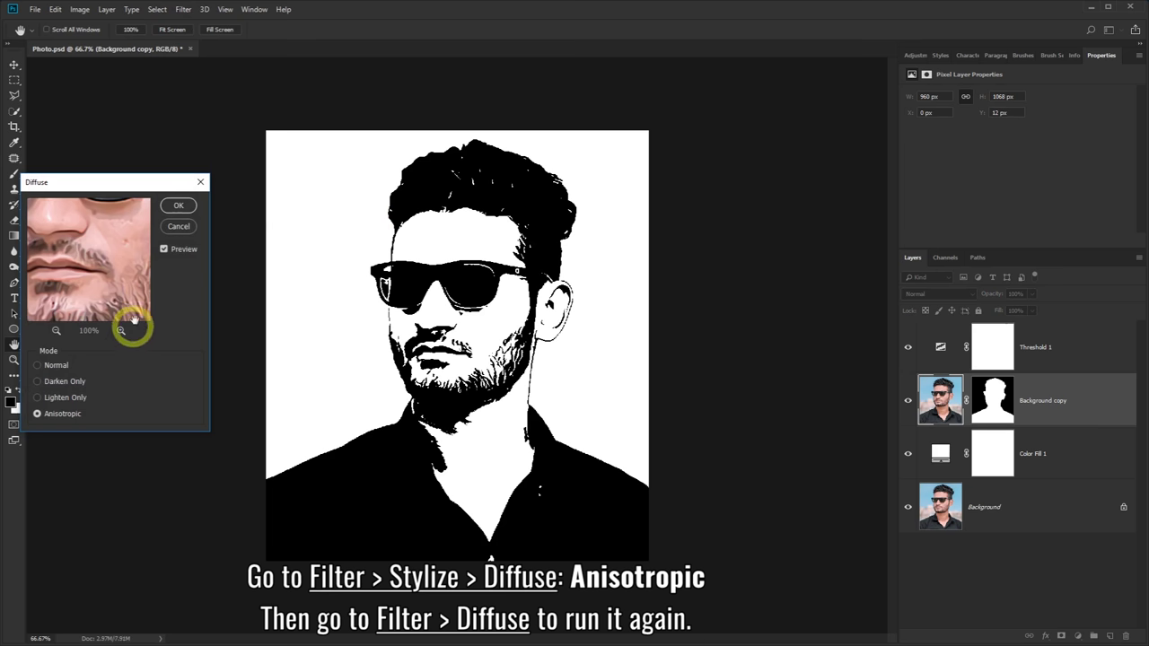
{"action": "left_click", "coordinate": [176, 209]}
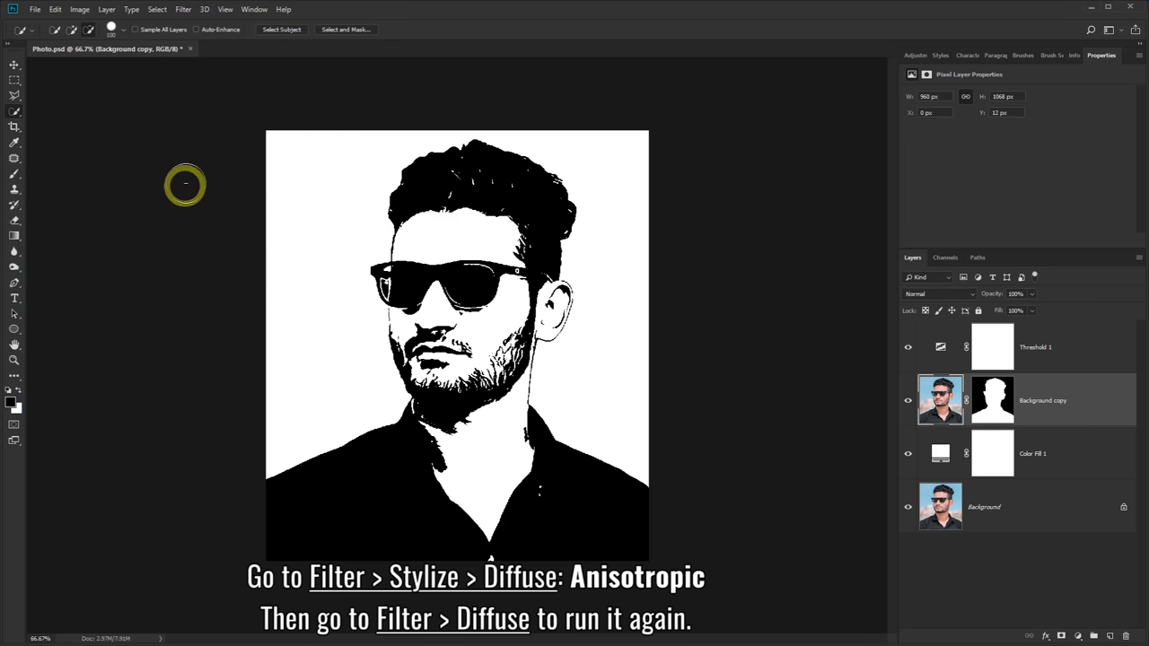
{"action": "left_click", "coordinate": [186, 11]}
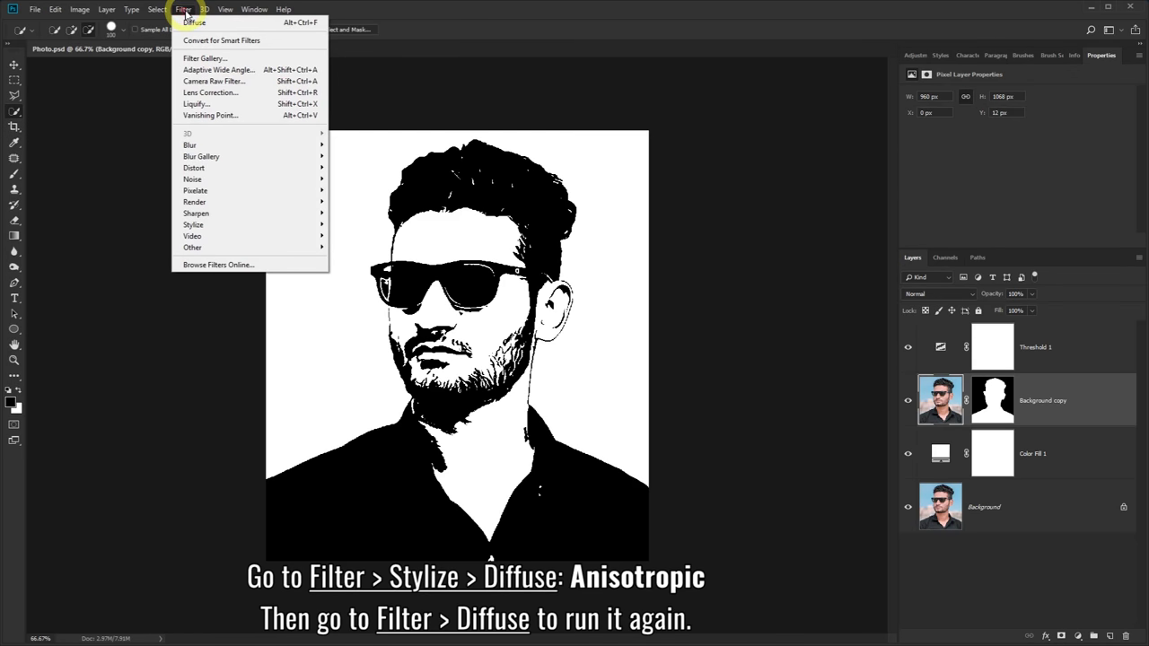
{"action": "left_click", "coordinate": [214, 24]}
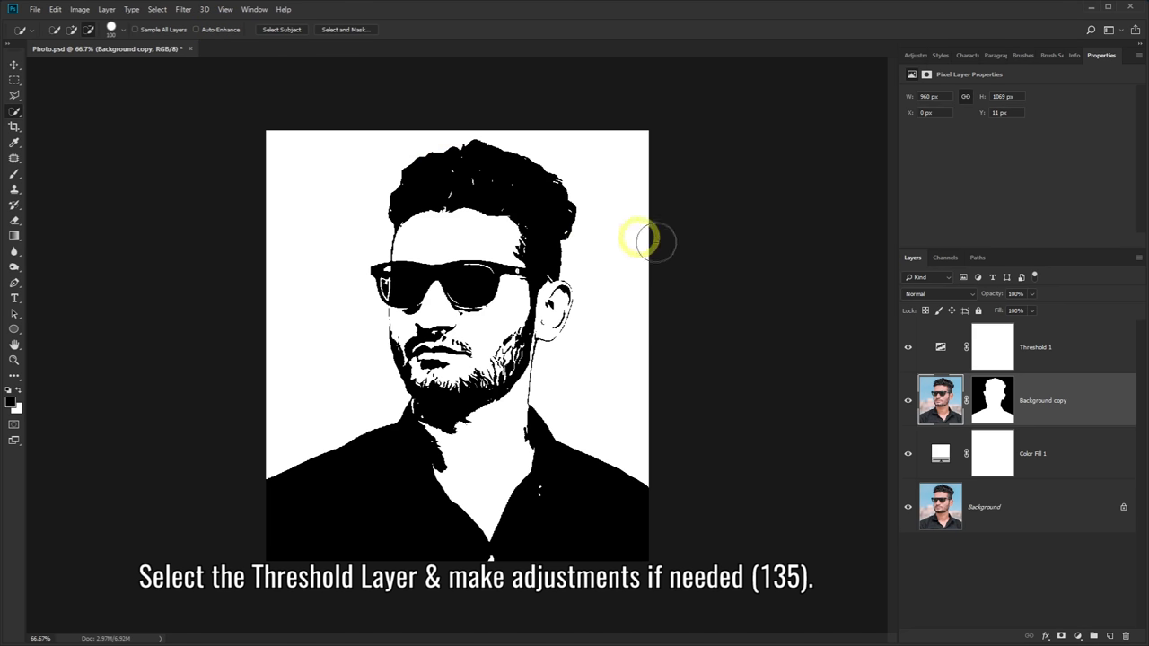
- Try Threshold 1 levels between 122 and 152, settling back at 135
{"action": "left_click", "coordinate": [1082, 350]}
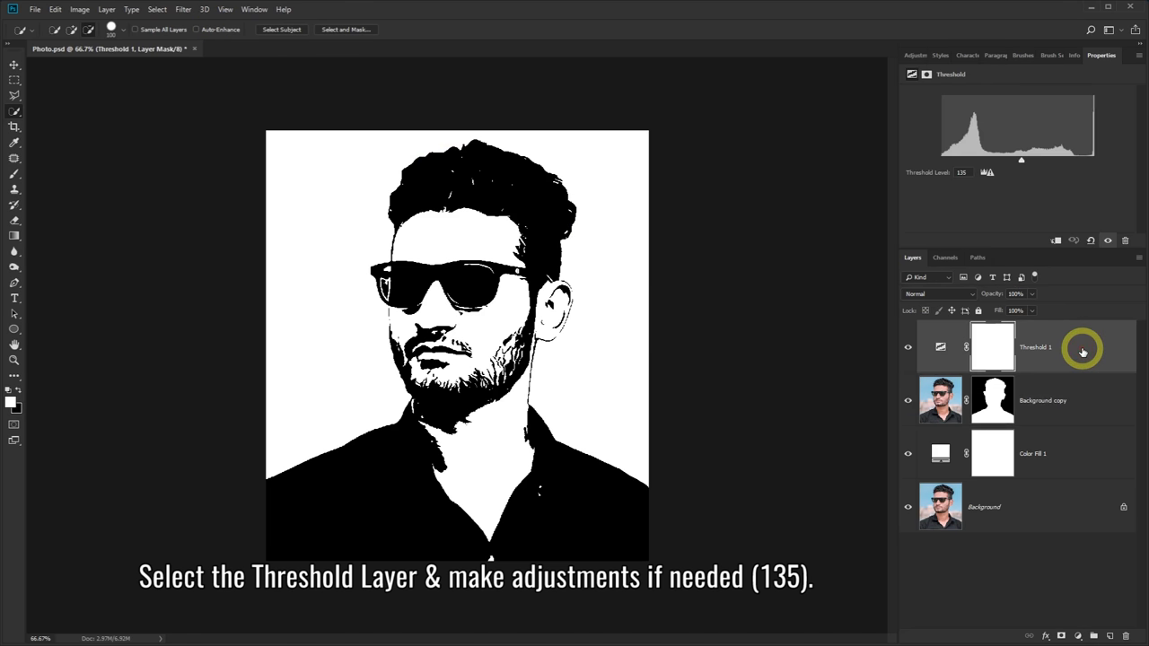
{"action": "mouse_move", "coordinate": [1022, 159]}
{"action": "left_mouse_down"}
{"action": "mouse_move", "coordinate": [1000, 162]}
{"action": "mouse_move", "coordinate": [1034, 157]}
{"action": "mouse_move", "coordinate": [1021, 157]}
{"action": "left_mouse_up"}
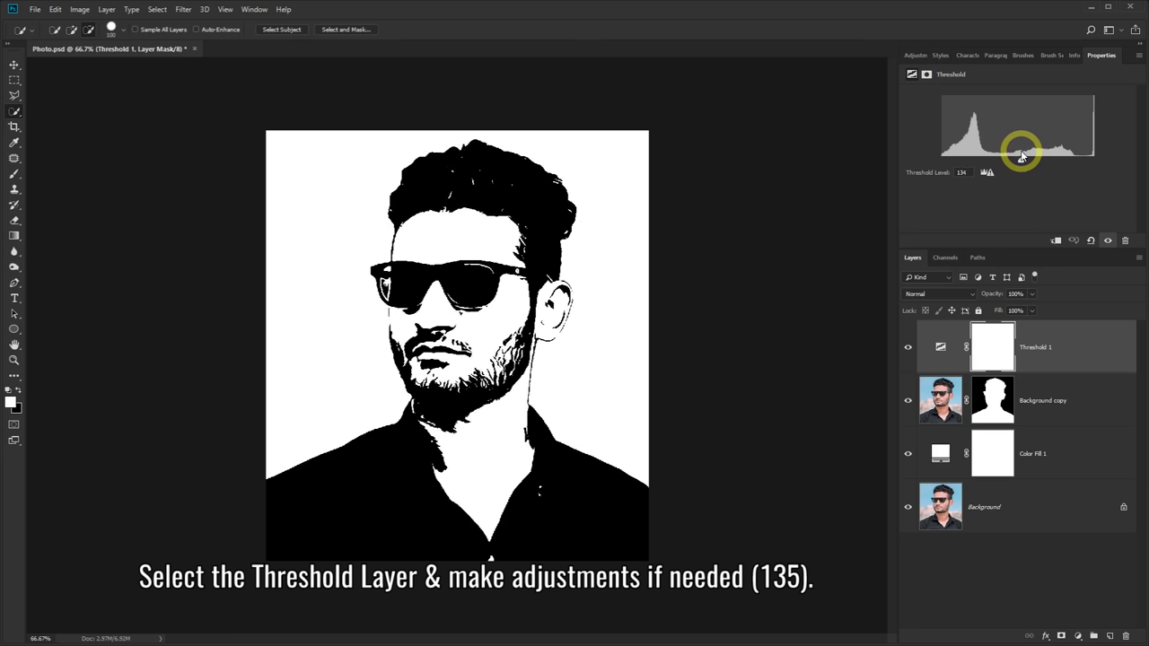
{"action": "left_click_drag", "start_coordinate": [1021, 157], "coordinate": [1021, 163]}
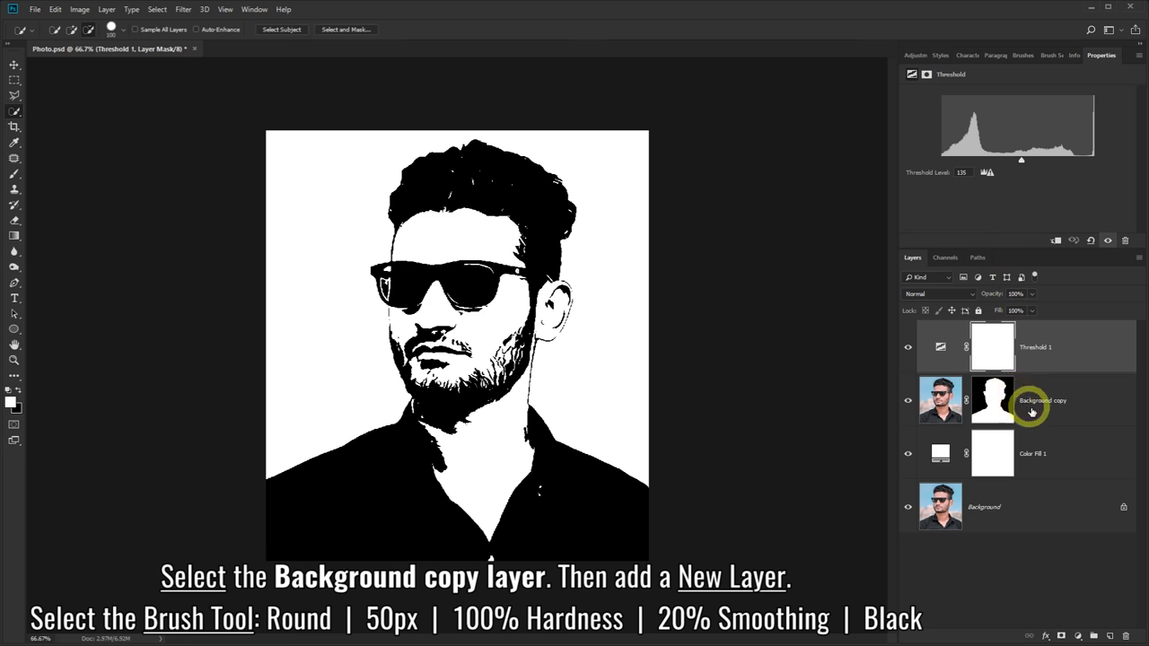
- Add empty Layer 1 above Background copy and set a 50 px, 100% hardness brush
{"action": "left_click", "coordinate": [1080, 408]}
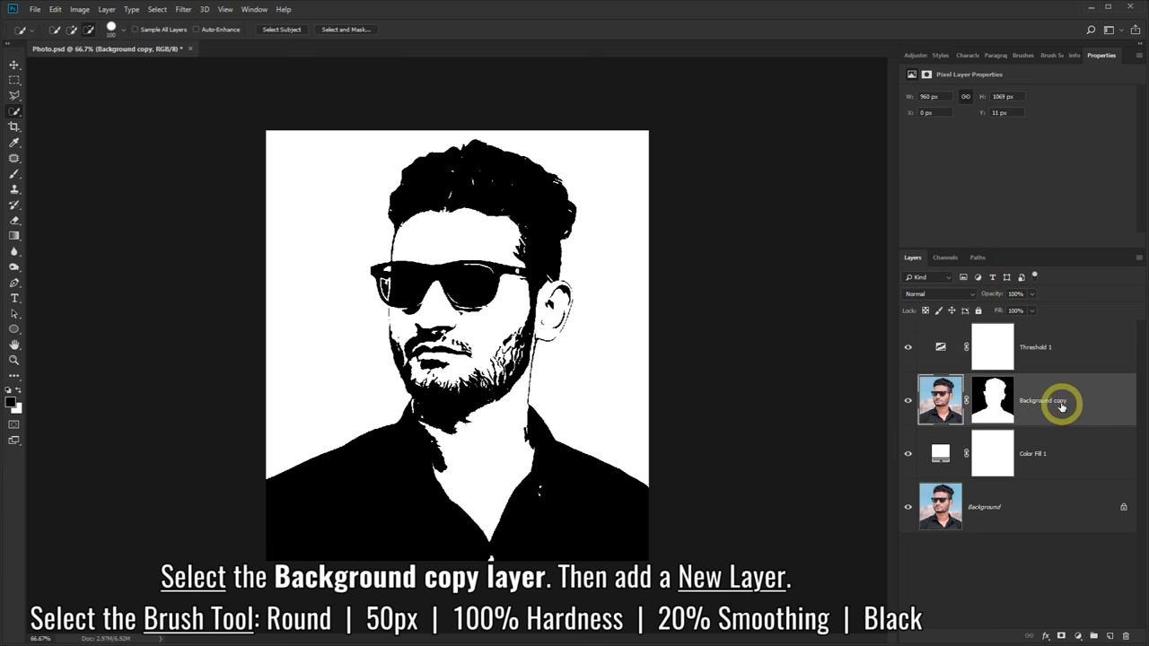
{"action": "left_click", "coordinate": [1110, 635]}
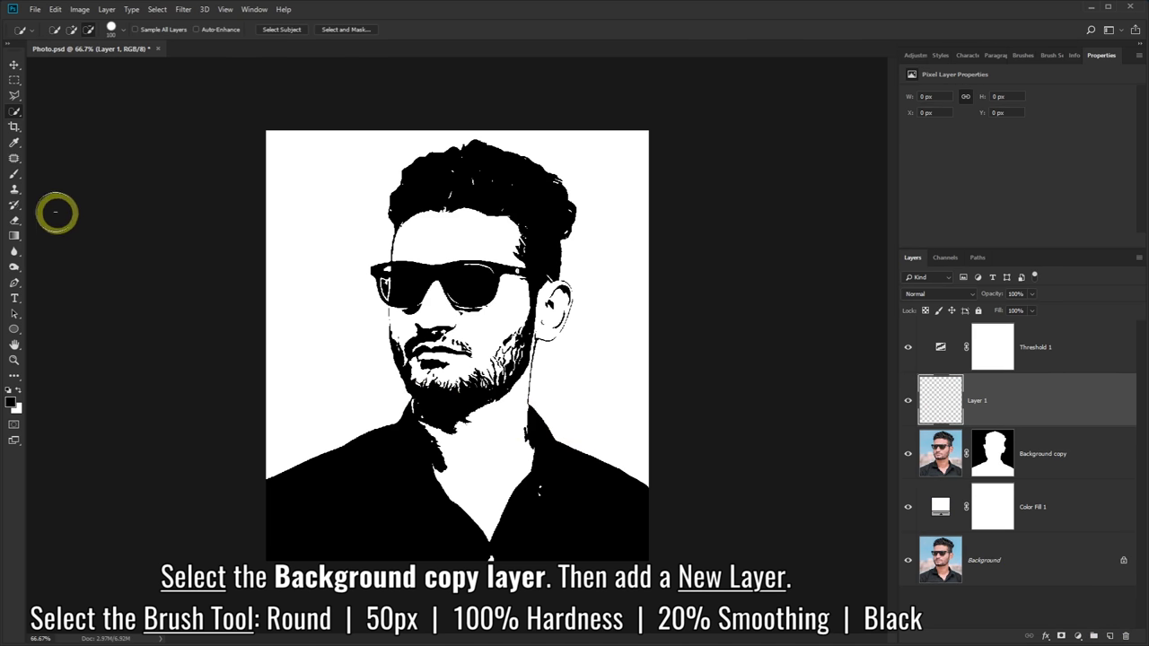
{"action": "left_click", "coordinate": [14, 176]}
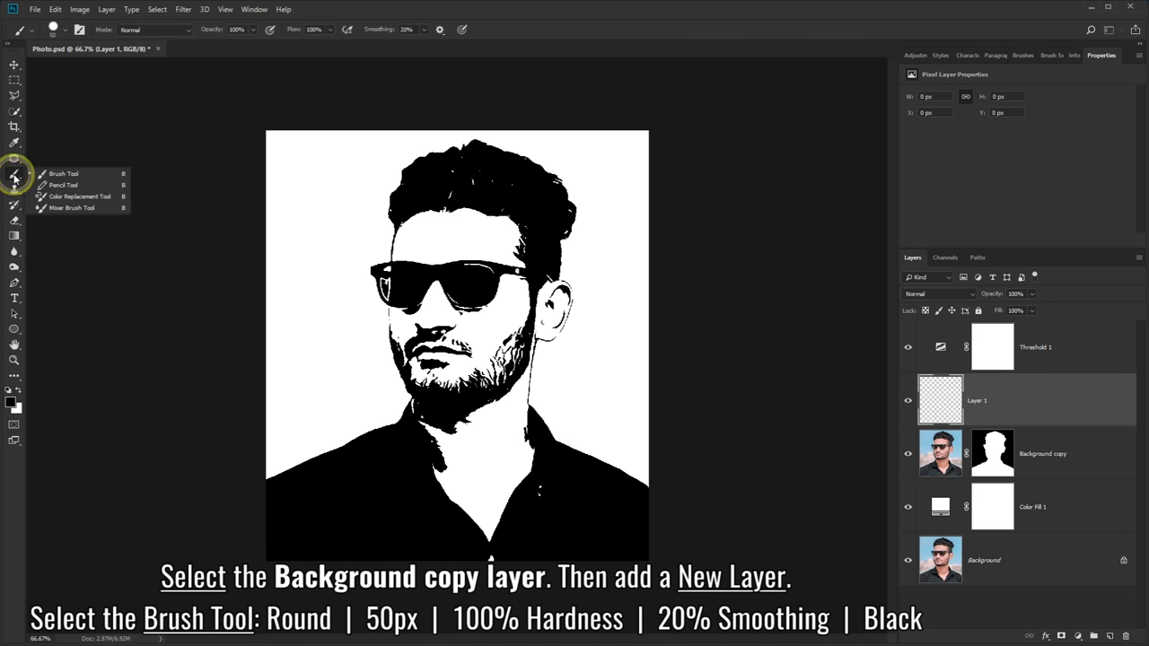
{"action": "left_click", "coordinate": [61, 176]}
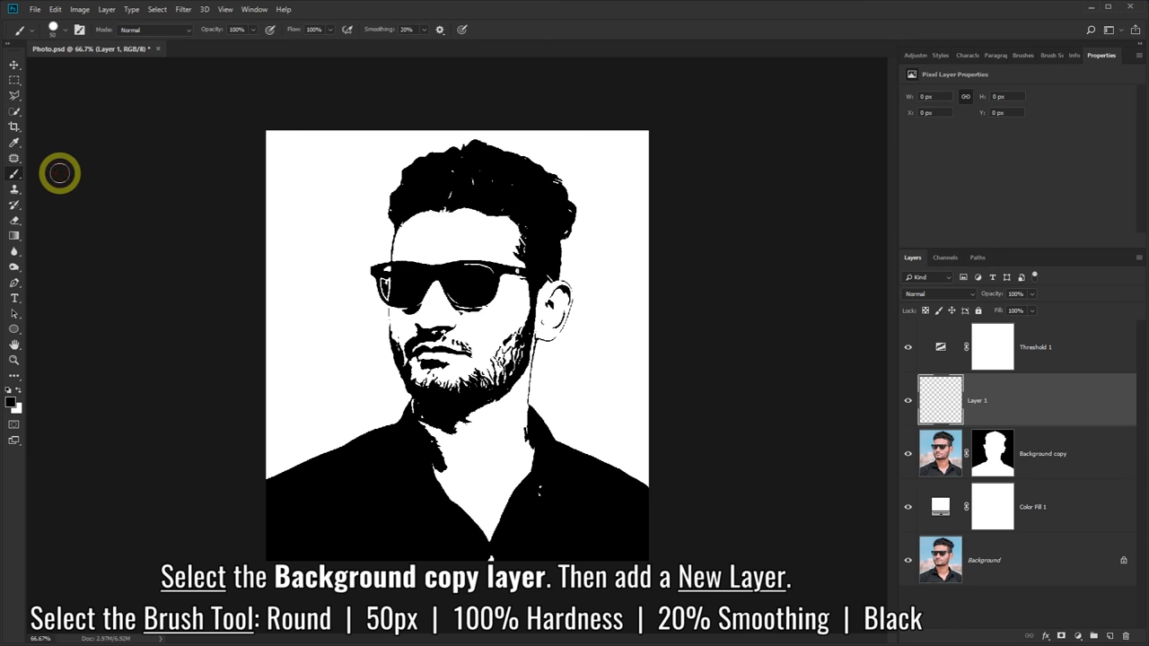
{"action": "left_click", "coordinate": [61, 28]}
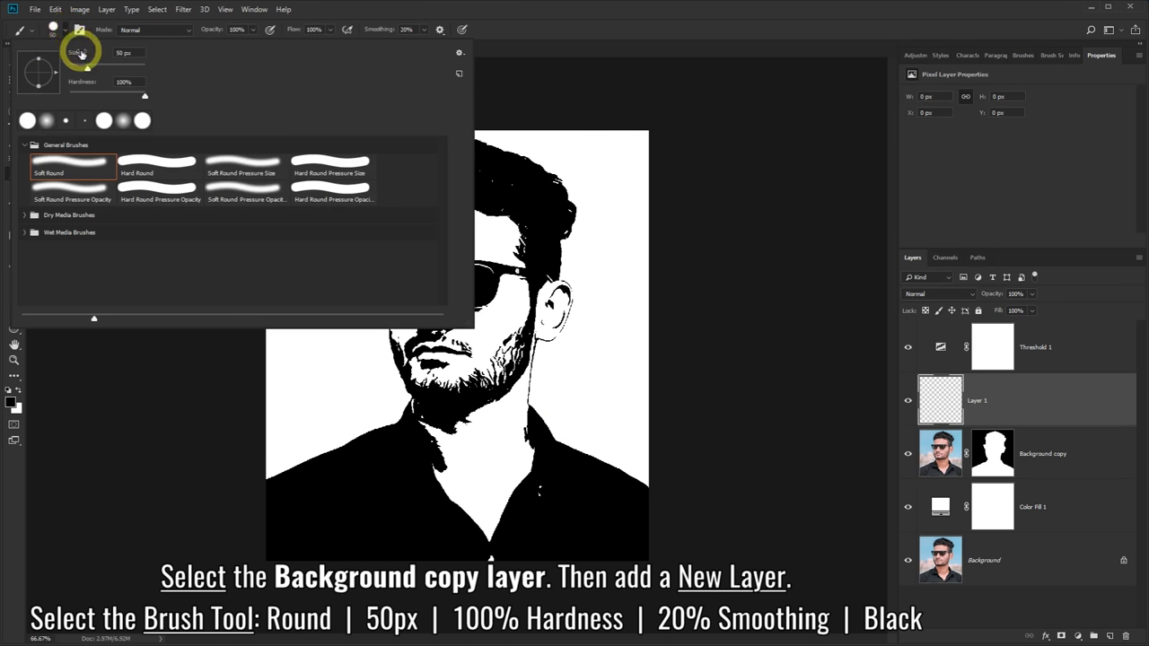
{"action": "left_click", "coordinate": [303, 18]}
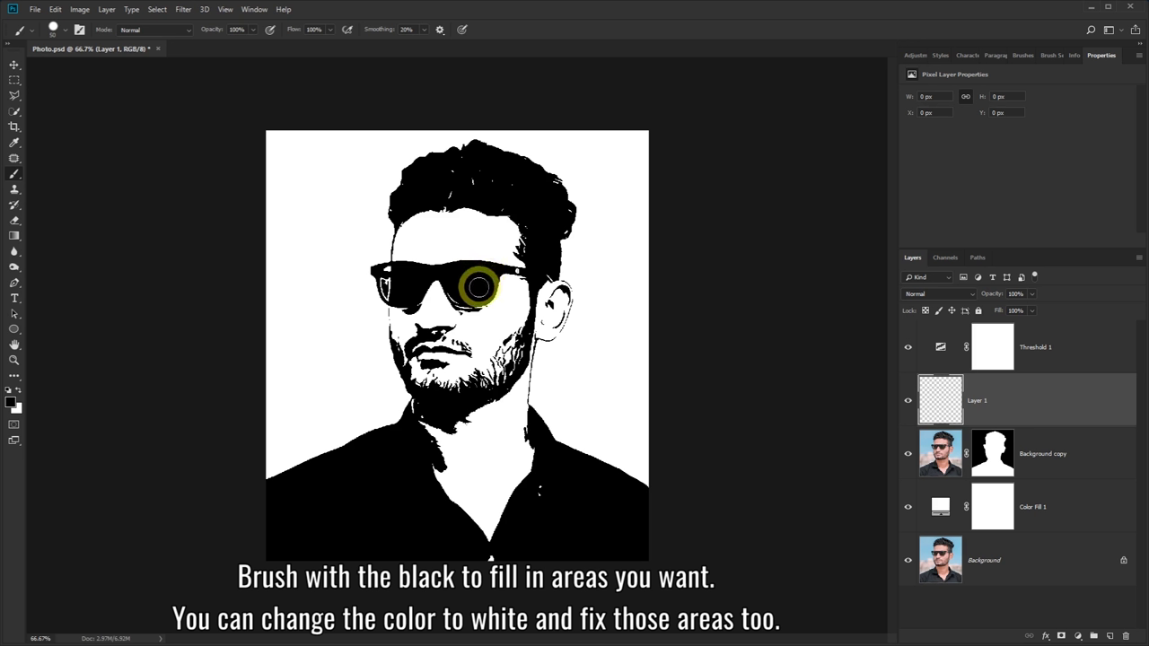
- Paint both sunglass lenses and the stray white specks on the shirt solid black on Layer 1
{"action": "left_click_drag", "start_coordinate": [478, 287], "coordinate": [460, 289]}
{"action": "mouse_move", "coordinate": [456, 292]}
{"action": "left_mouse_down"}
{"action": "mouse_move", "coordinate": [386, 285]}
{"action": "mouse_move", "coordinate": [403, 277]}
{"action": "left_mouse_up"}
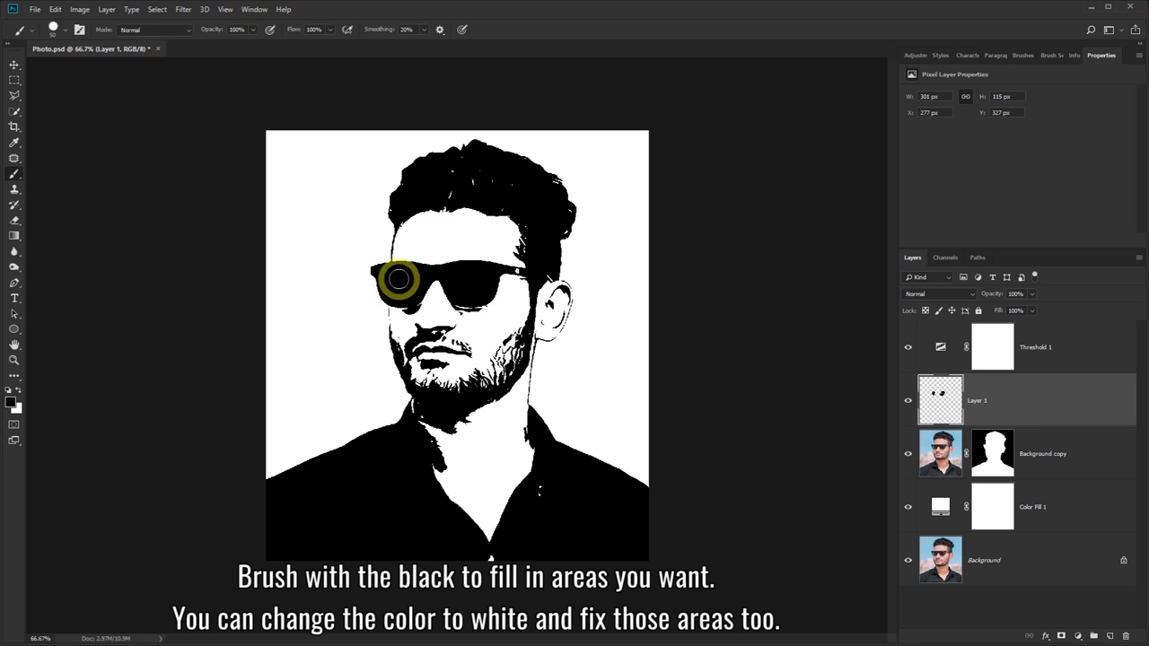
{"action": "left_click_drag", "start_coordinate": [567, 482], "coordinate": [539, 499]}
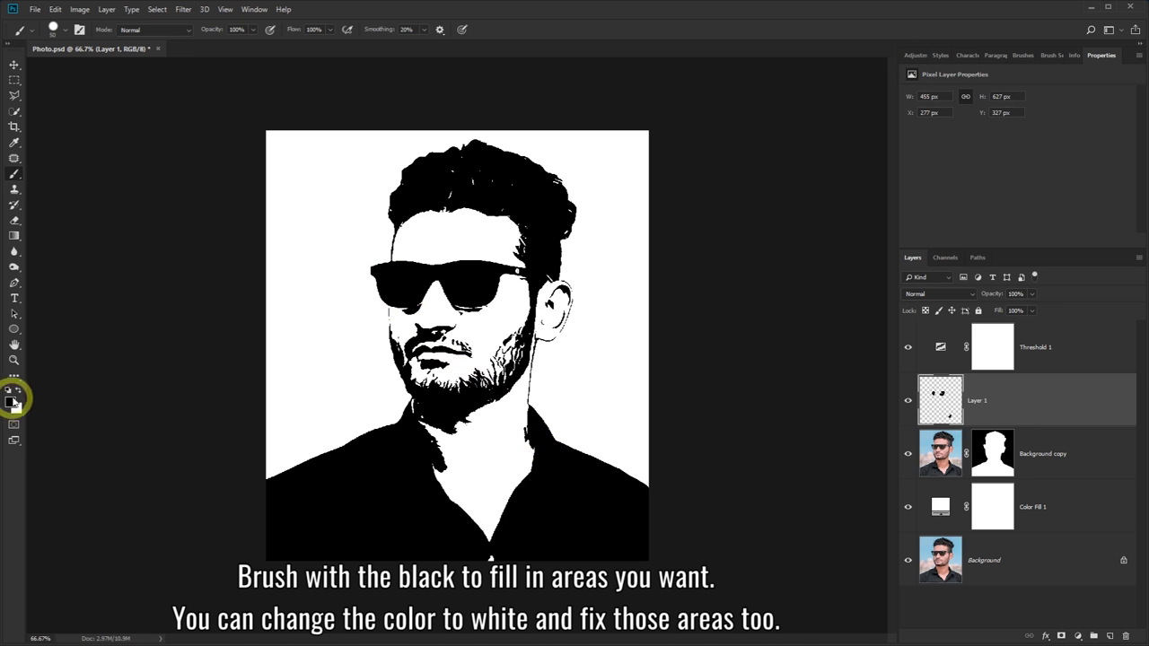
- Paint white over the dark patch near the nose, then add more black around the left lens
{"action": "left_click", "coordinate": [18, 389]}
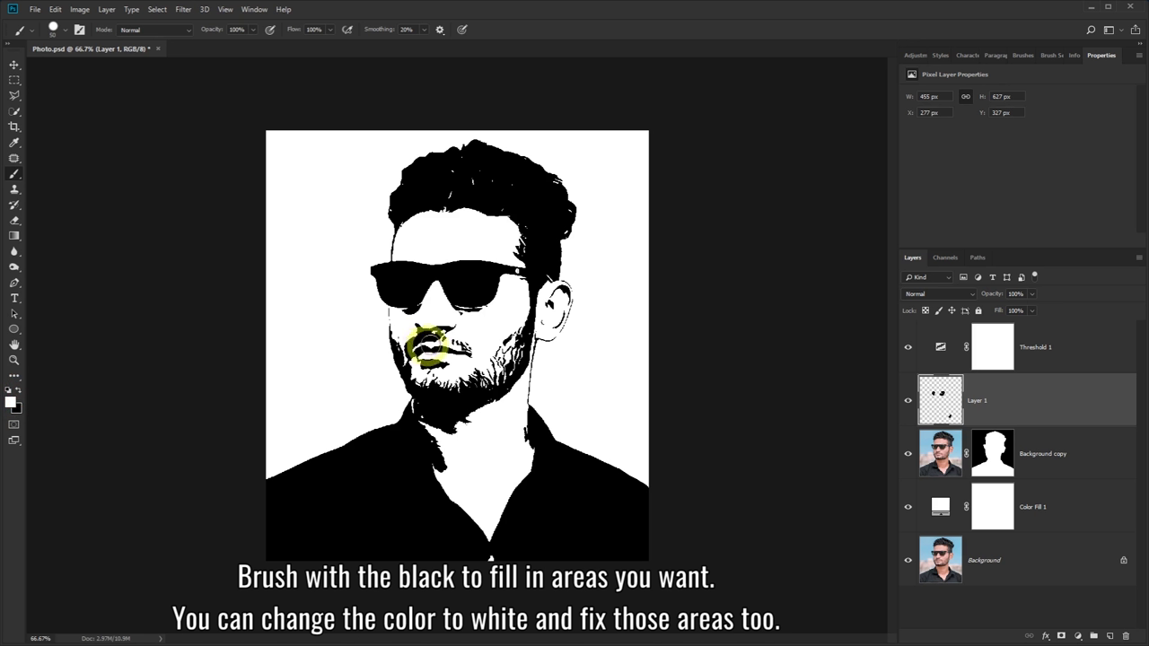
{"action": "mouse_move", "coordinate": [453, 315]}
{"action": "left_mouse_down"}
{"action": "mouse_move", "coordinate": [484, 317]}
{"action": "mouse_move", "coordinate": [410, 303]}
{"action": "mouse_move", "coordinate": [423, 309]}
{"action": "mouse_move", "coordinate": [418, 292]}
{"action": "mouse_move", "coordinate": [405, 319]}
{"action": "mouse_move", "coordinate": [428, 300]}
{"action": "mouse_move", "coordinate": [431, 328]}
{"action": "mouse_move", "coordinate": [410, 325]}
{"action": "left_mouse_up"}
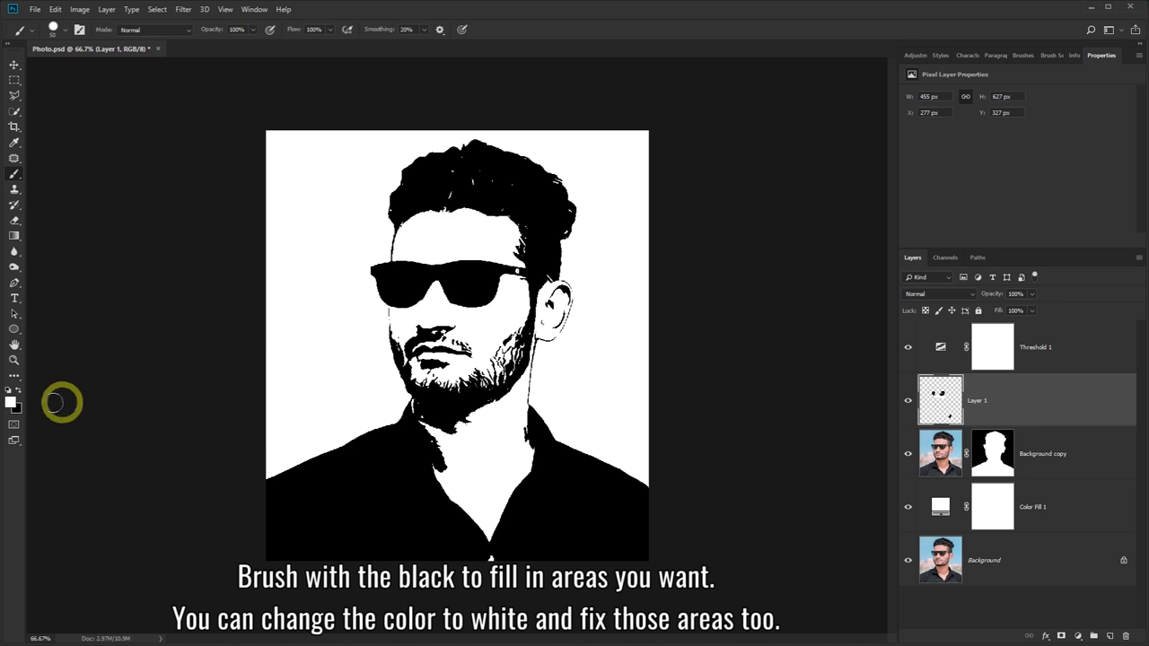
{"action": "left_click", "coordinate": [18, 389]}
{"action": "left_click_drag", "start_coordinate": [400, 284], "coordinate": [410, 296]}
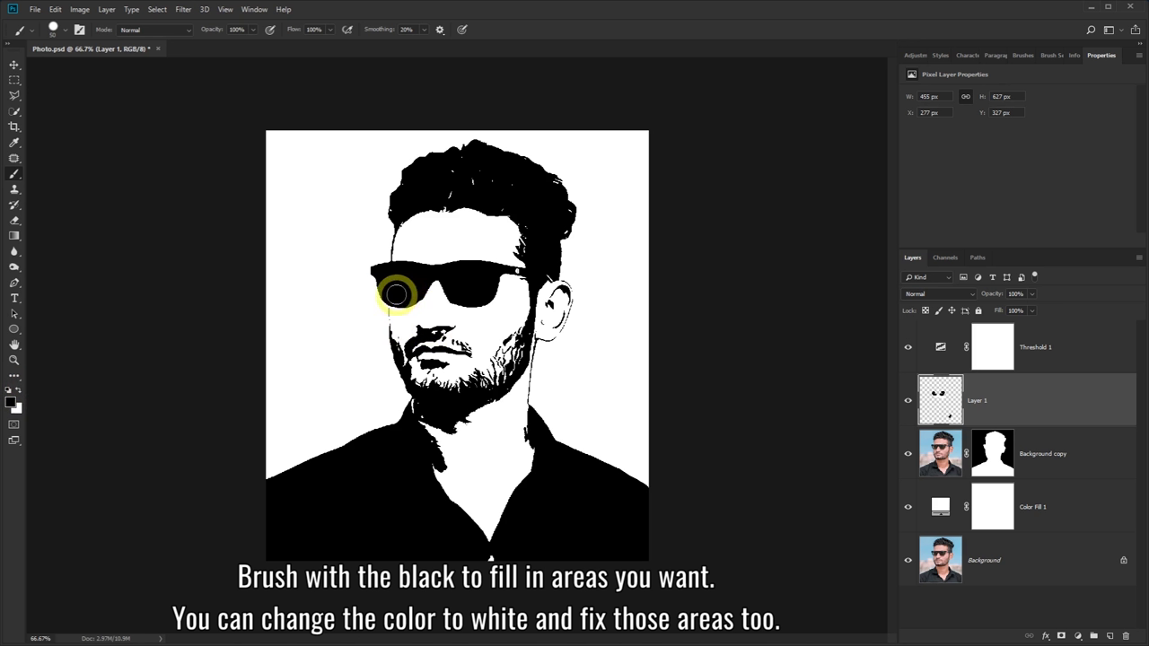
{"action": "left_click_drag", "start_coordinate": [411, 294], "coordinate": [550, 344]}
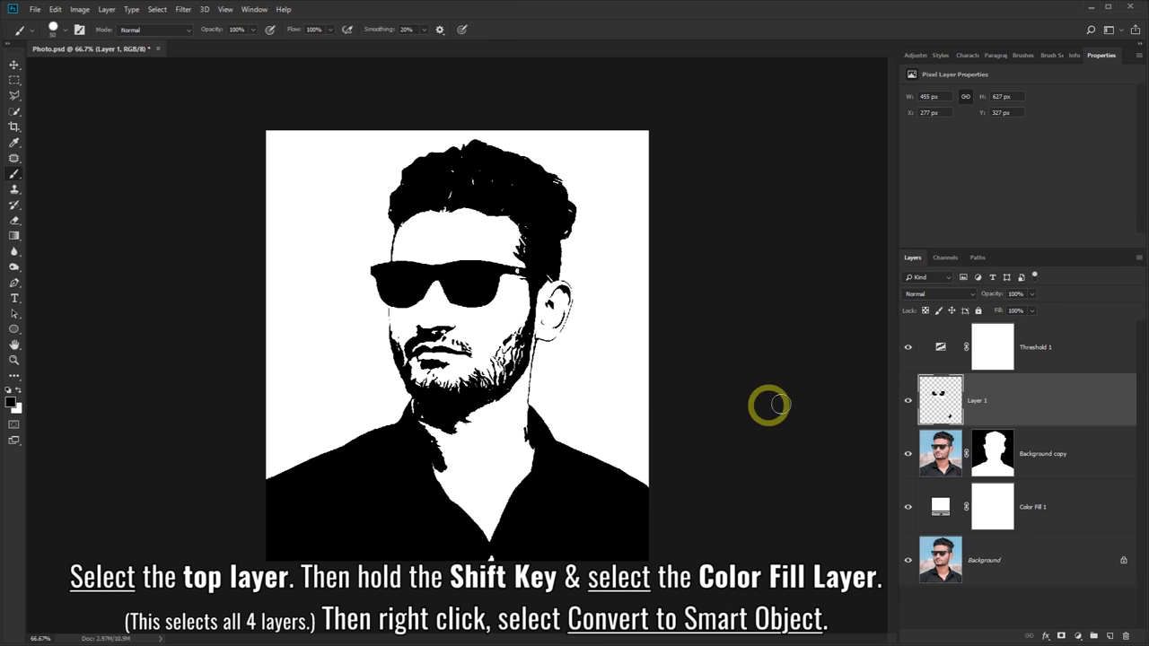
- Select the four layers from Threshold 1 down to Color Fill 1 and convert them into a smart object
{"action": "left_click", "coordinate": [1067, 352]}
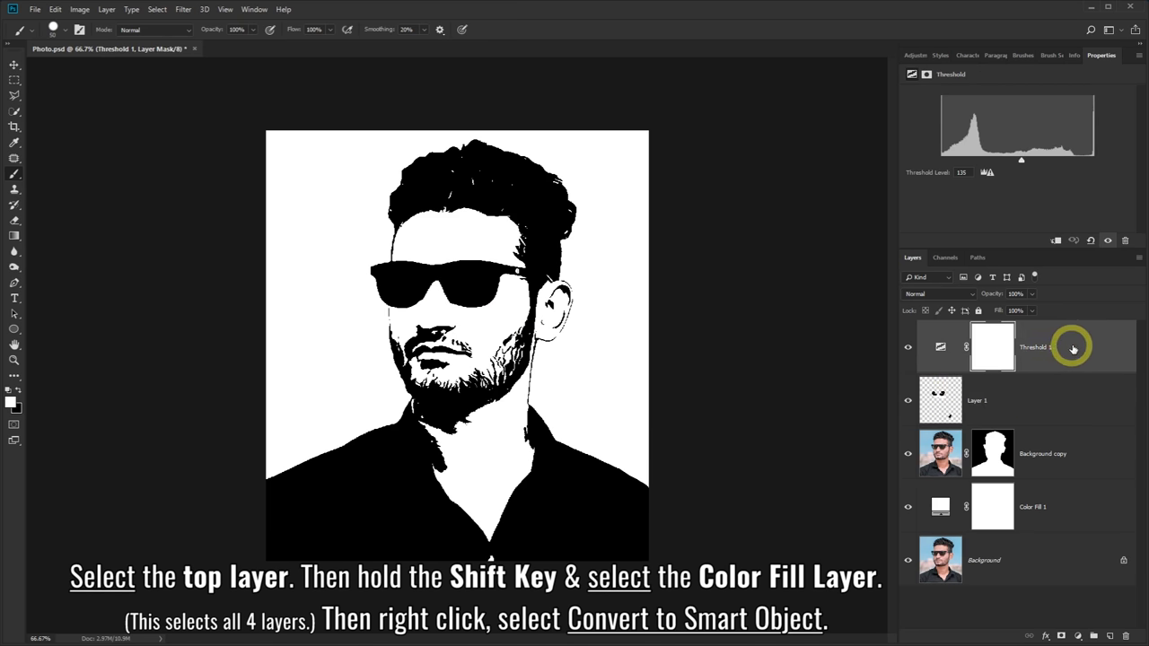
{"action": "left_click", "coordinate": [1077, 507], "text": "shift"}
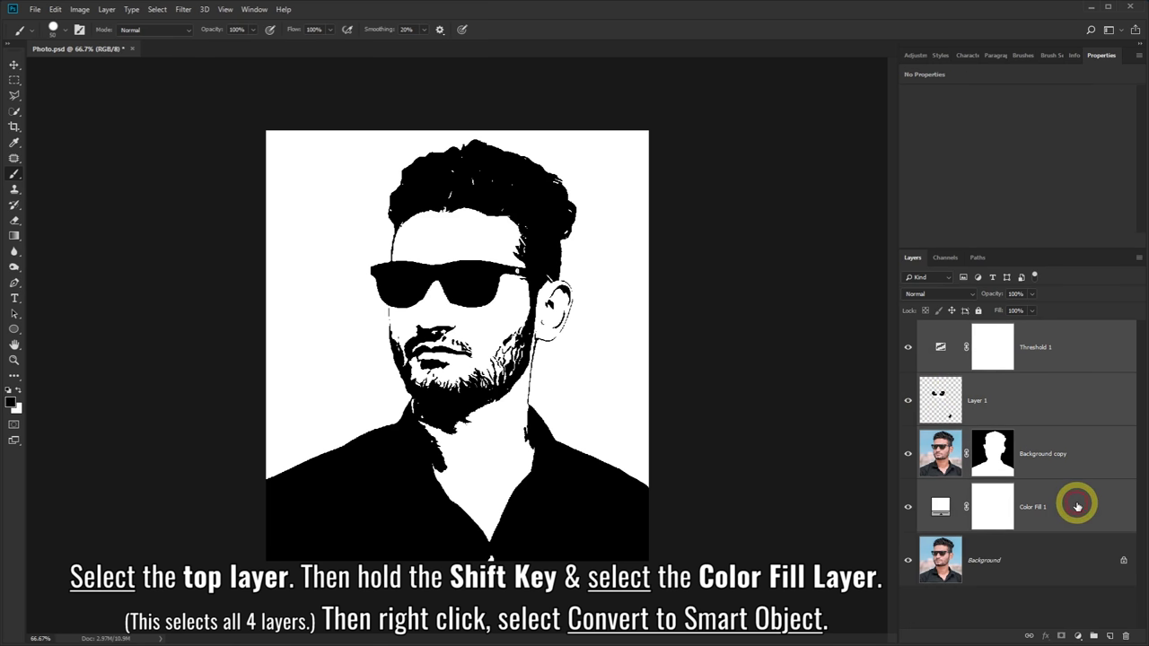
{"action": "right_click", "coordinate": [1074, 333]}
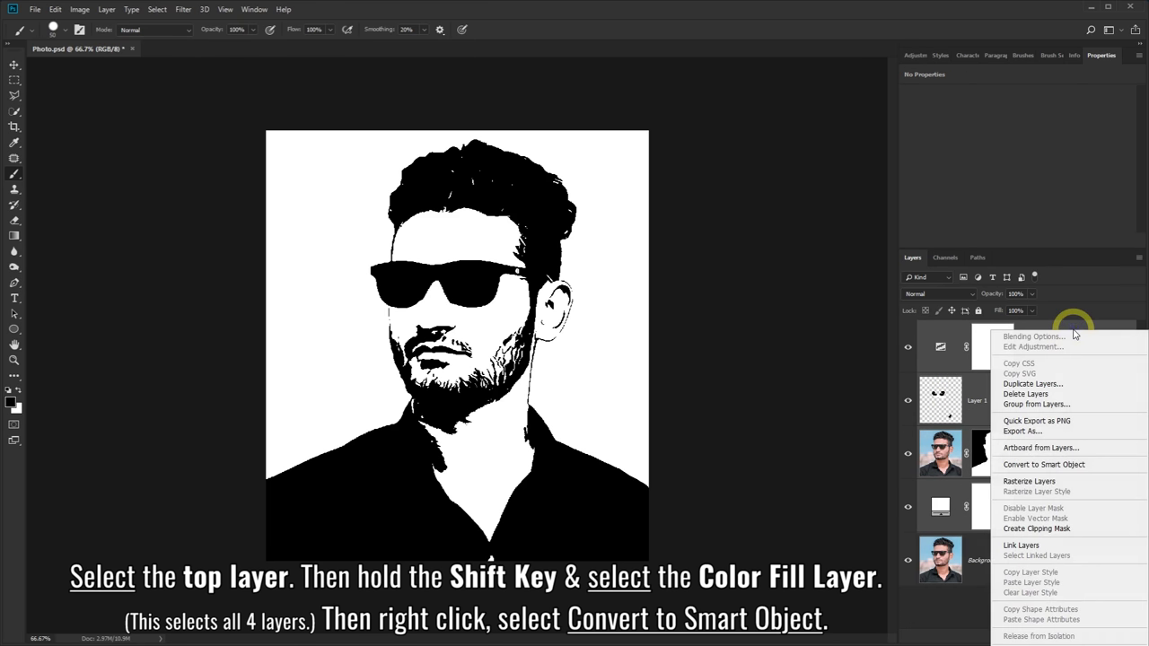
{"action": "left_click", "coordinate": [1057, 465]}
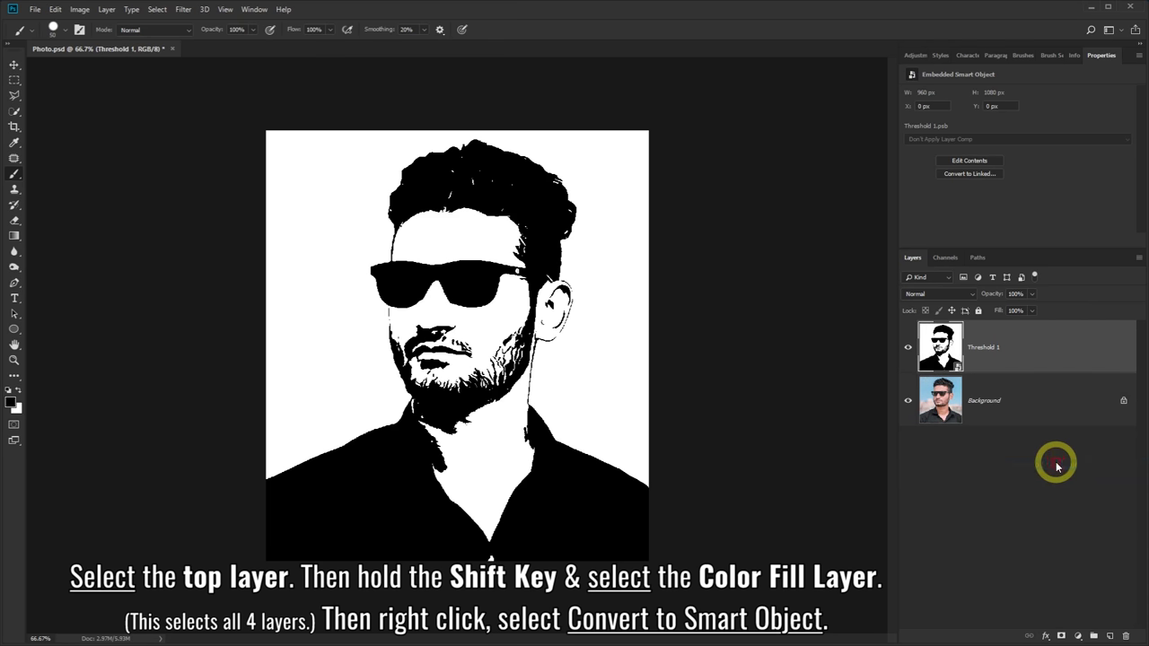
{"action": "left_click", "coordinate": [909, 349]}
{"action": "left_click", "coordinate": [909, 348]}
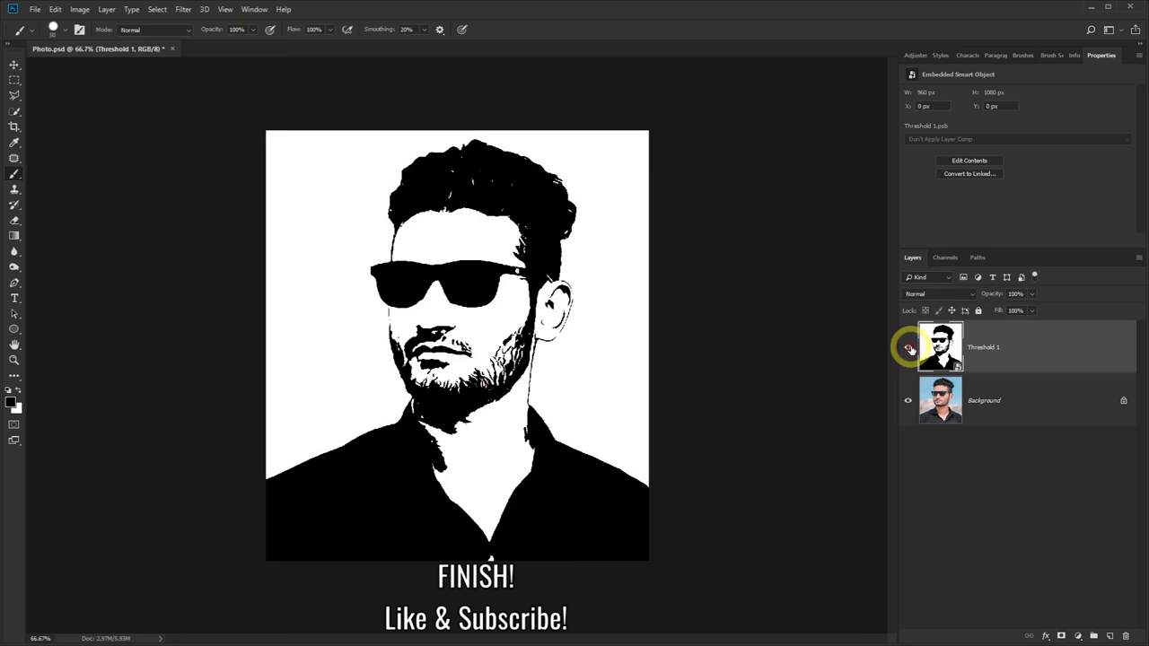
{"action": "left_click", "coordinate": [908, 348]}
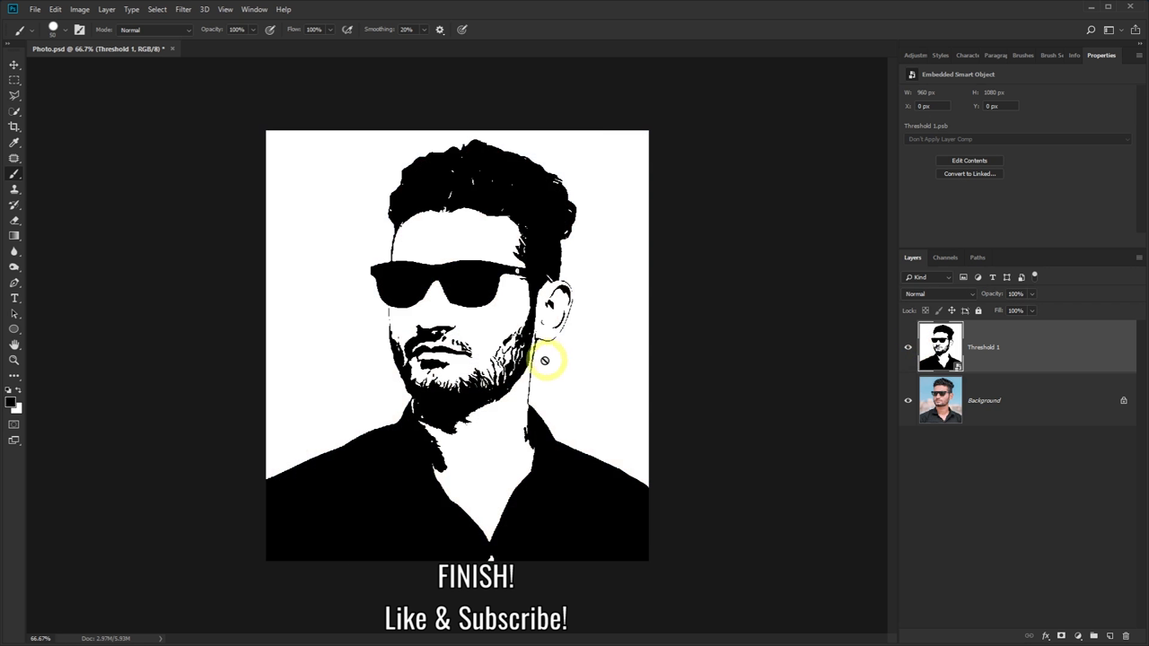